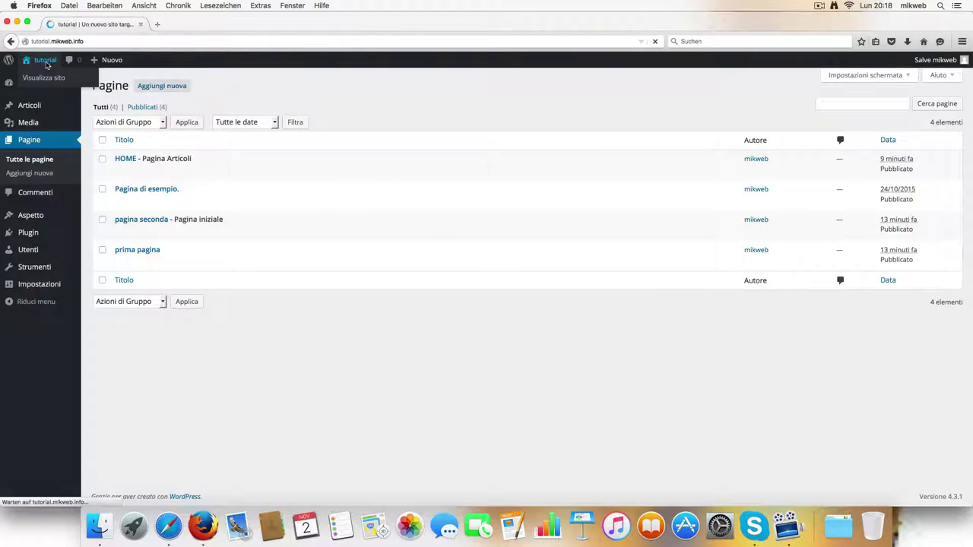
Step: Look through the site's front page and its HOME articles page from start to end
scroll(371, 162, down, 3)
scroll(367, 165, down, 5)
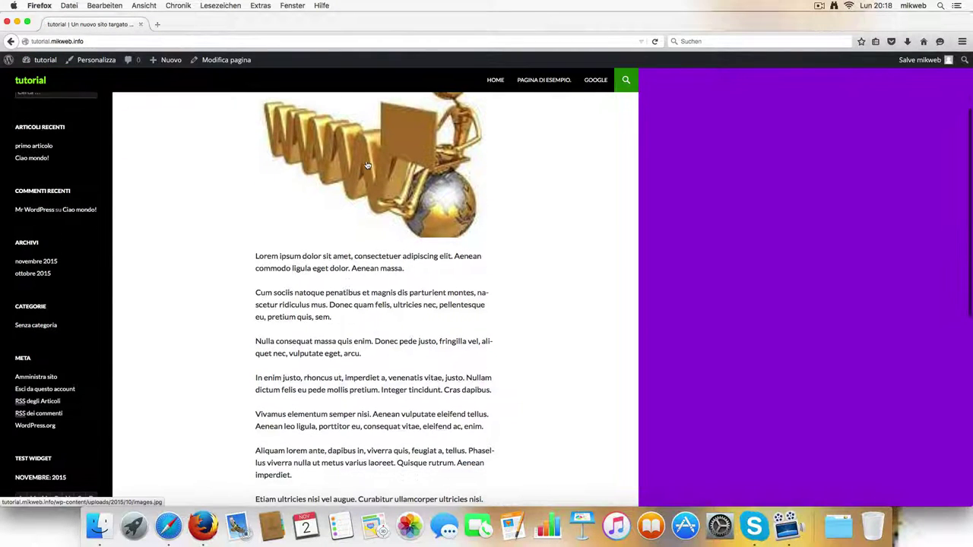
scroll(367, 165, up, 8)
click(495, 97)
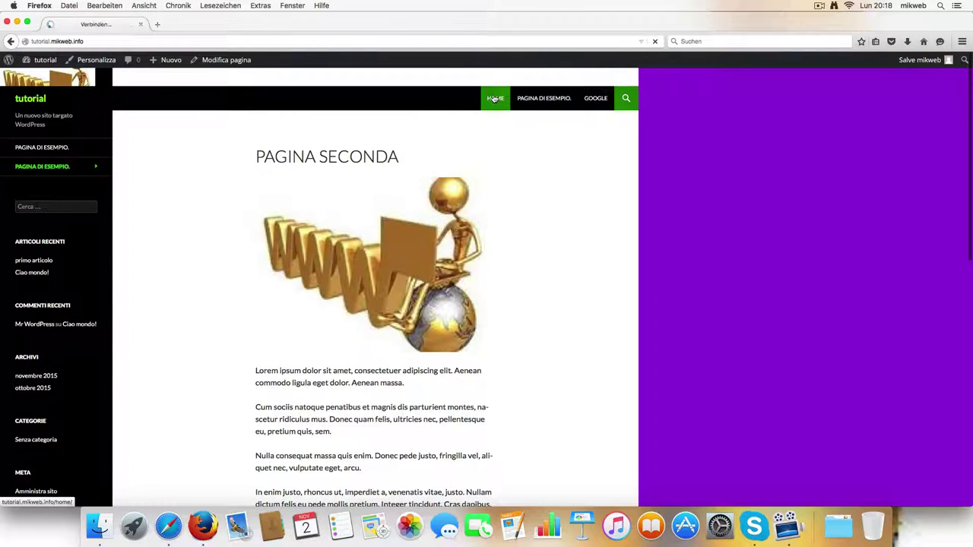
scroll(451, 138, down, 3)
scroll(451, 138, down, 4)
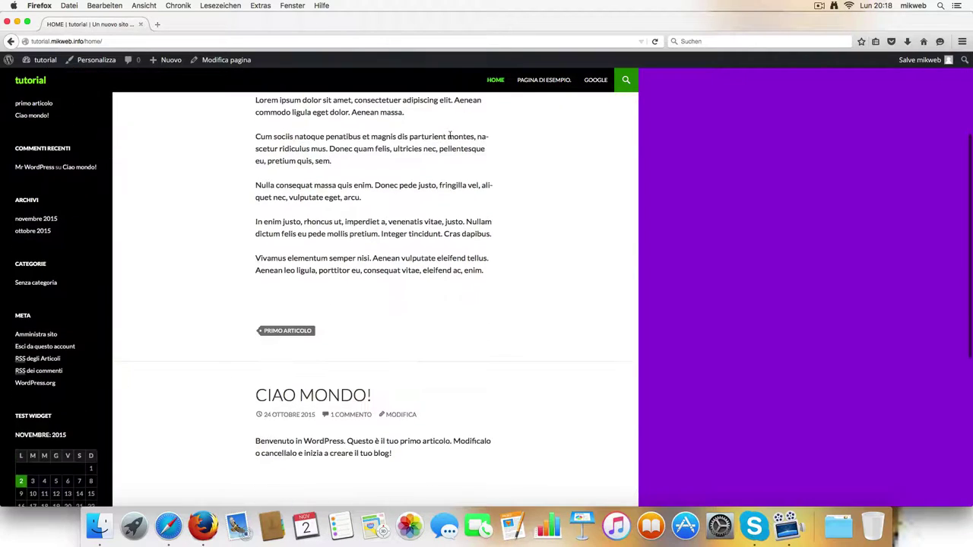
scroll(452, 137, up, 7)
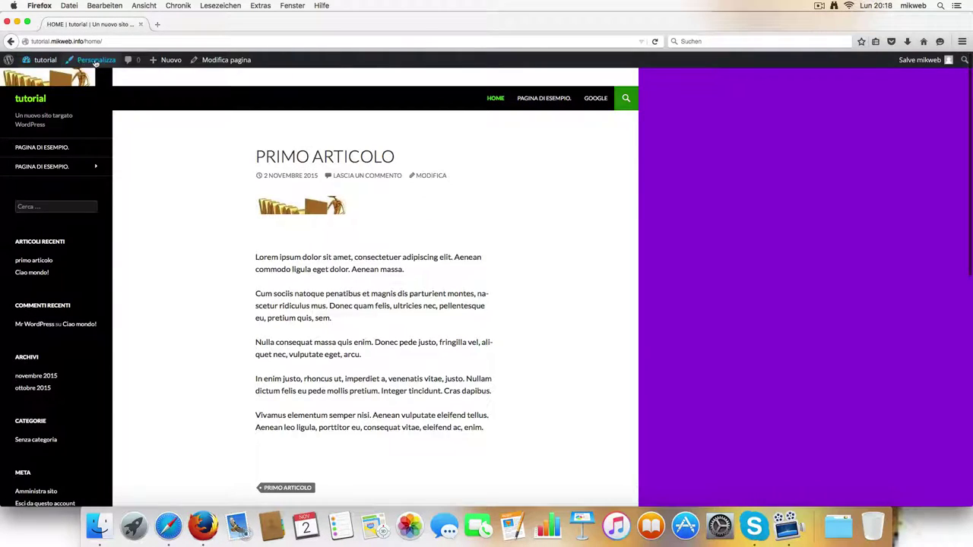
Step: Return to the site's dashboard and open the page for adding a new plugin
mouse_move(35, 61)
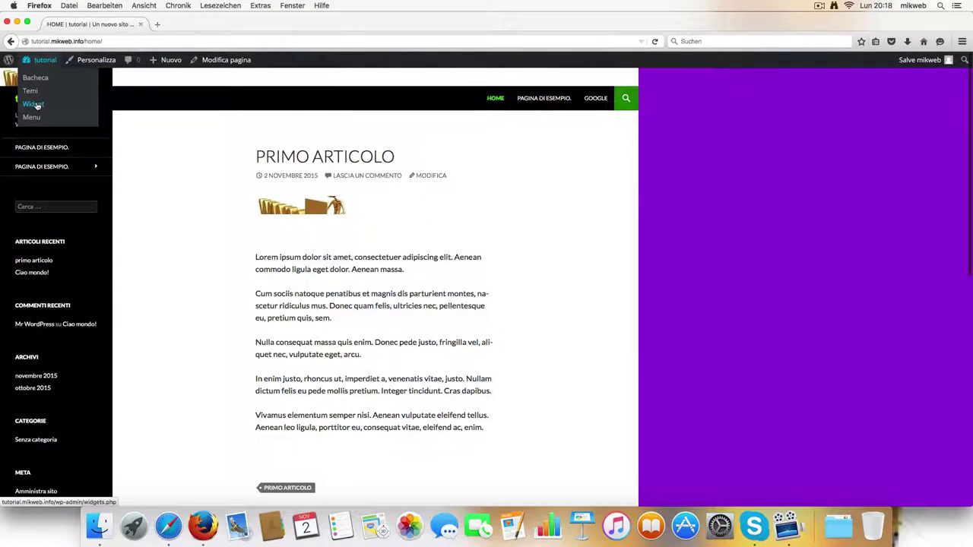
click(44, 65)
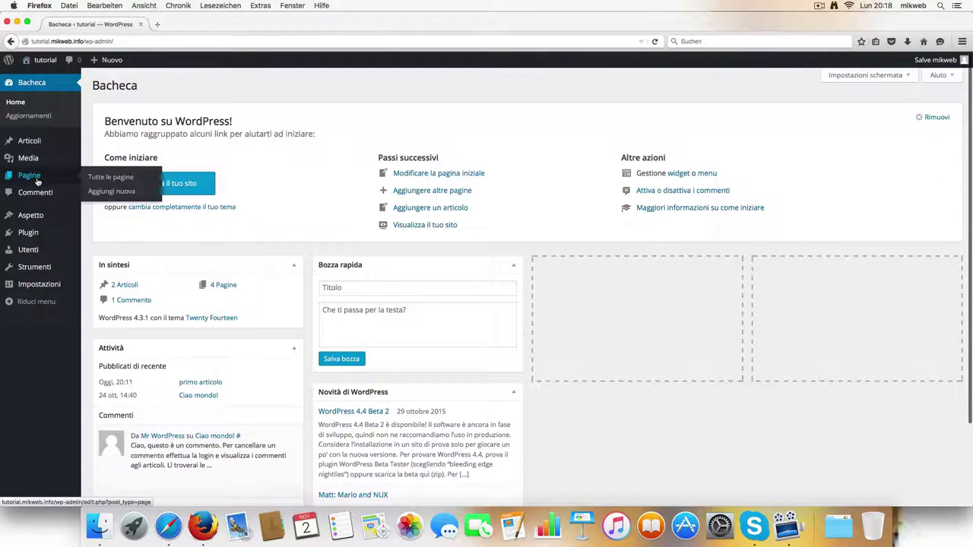
mouse_move(40, 220)
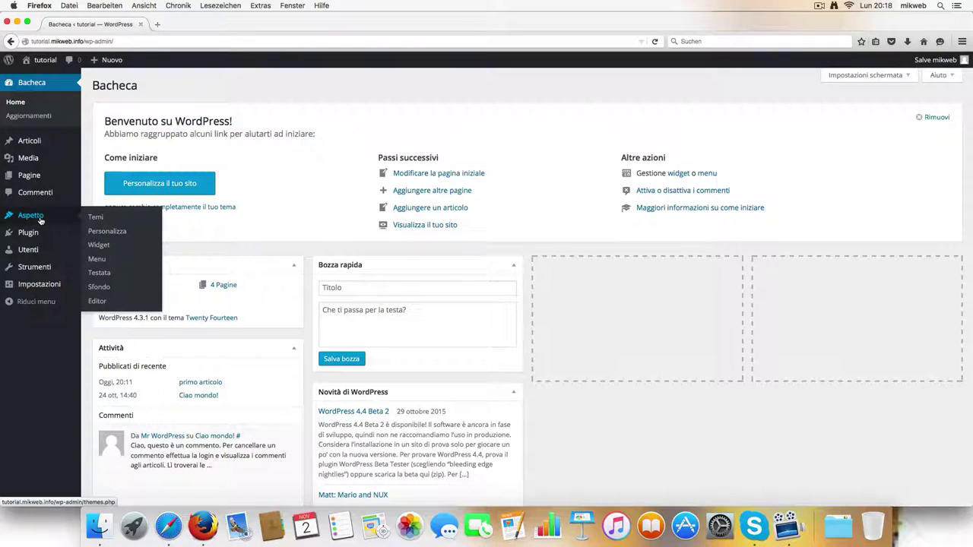
mouse_move(74, 232)
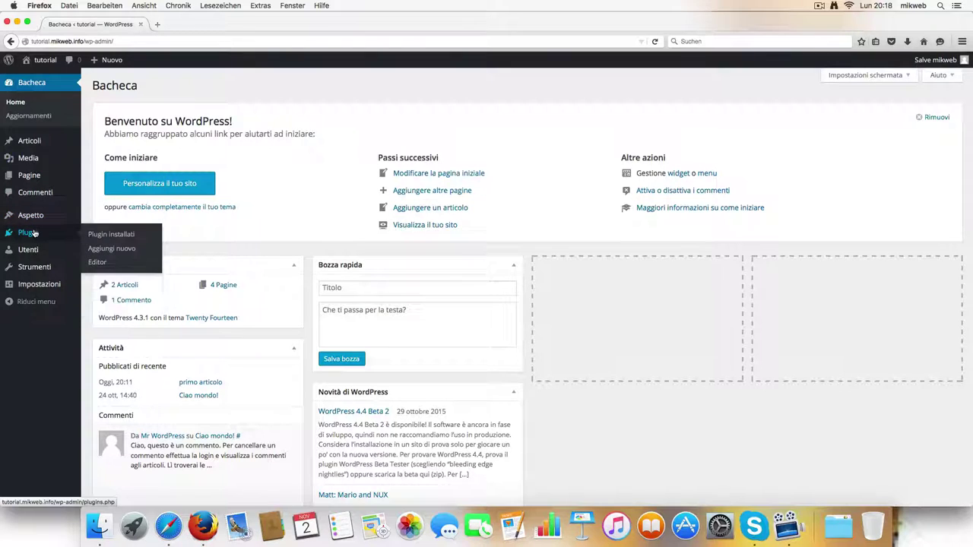
click(128, 249)
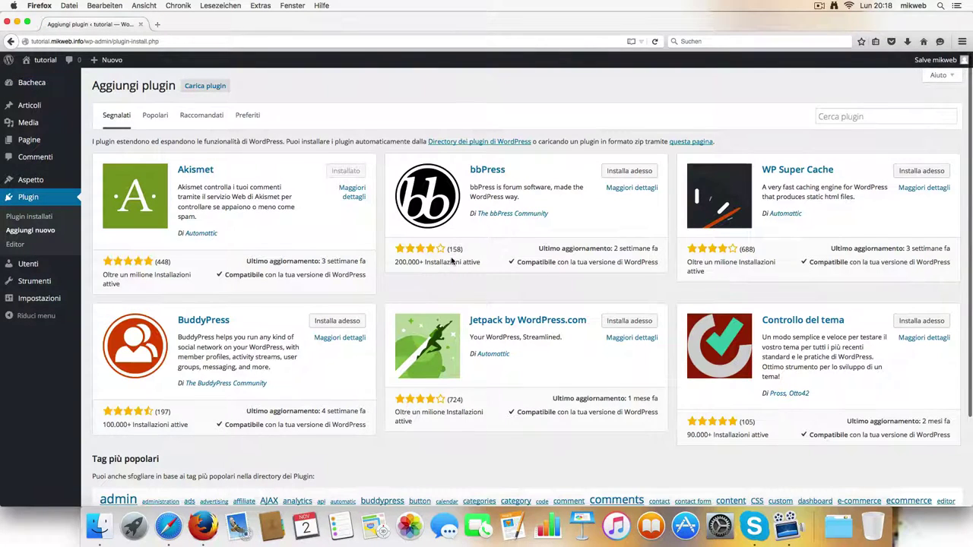
Step: Look over the featured plugins and popular tags, and list the plugins tagged gallery
scroll(451, 263, down, 3)
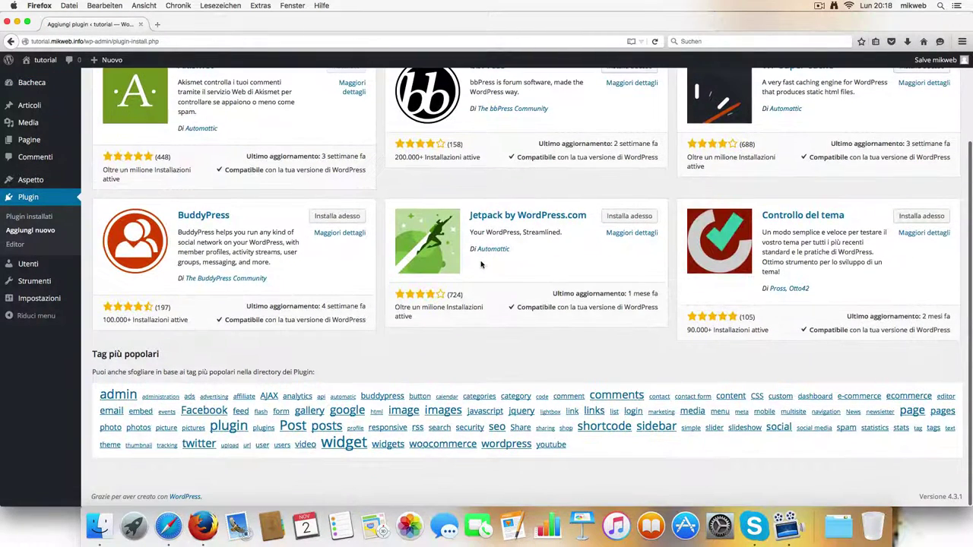
scroll(480, 264, up, 2)
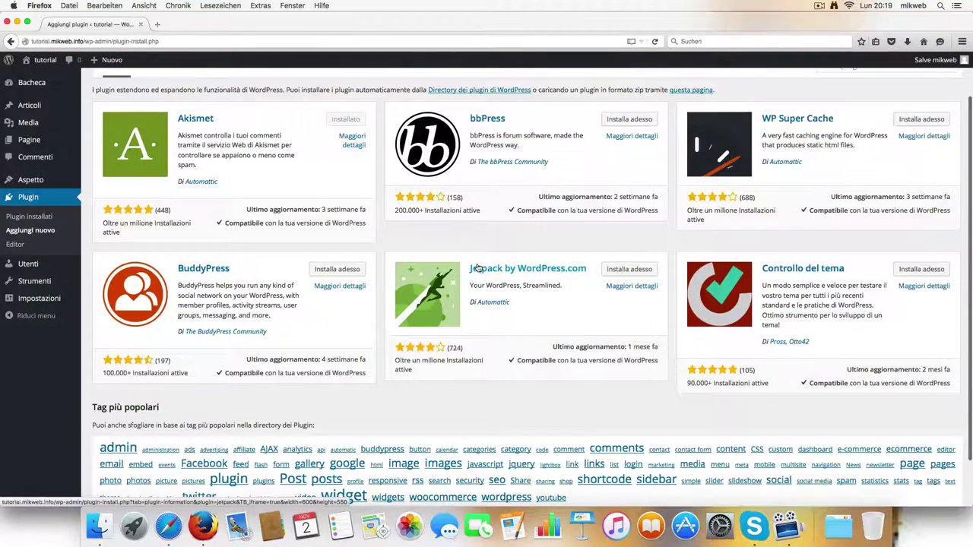
scroll(506, 254, up, 2)
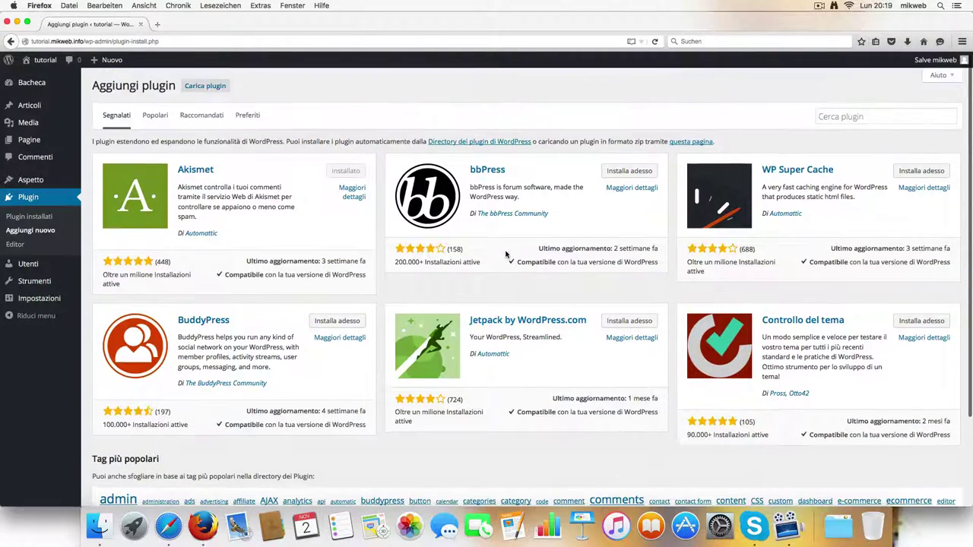
scroll(506, 254, down, 3)
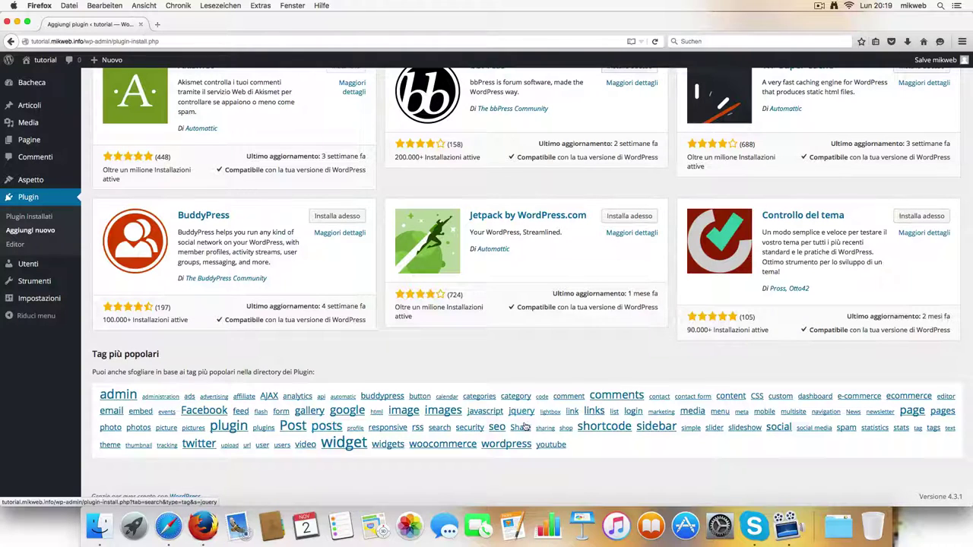
click(314, 412)
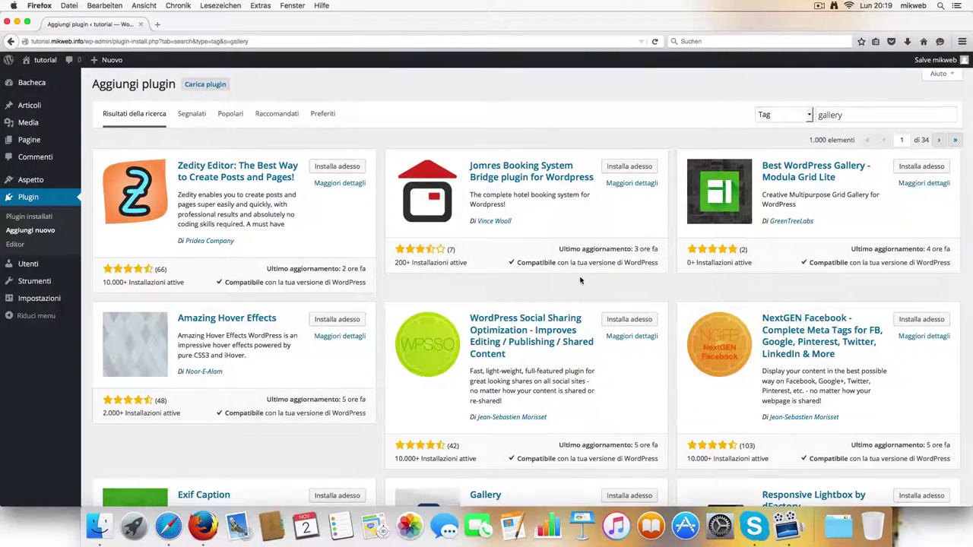
Step: Examine the first page of gallery plugins, comparing their descriptions, ratings and compatibility
scroll(578, 285, down, 3)
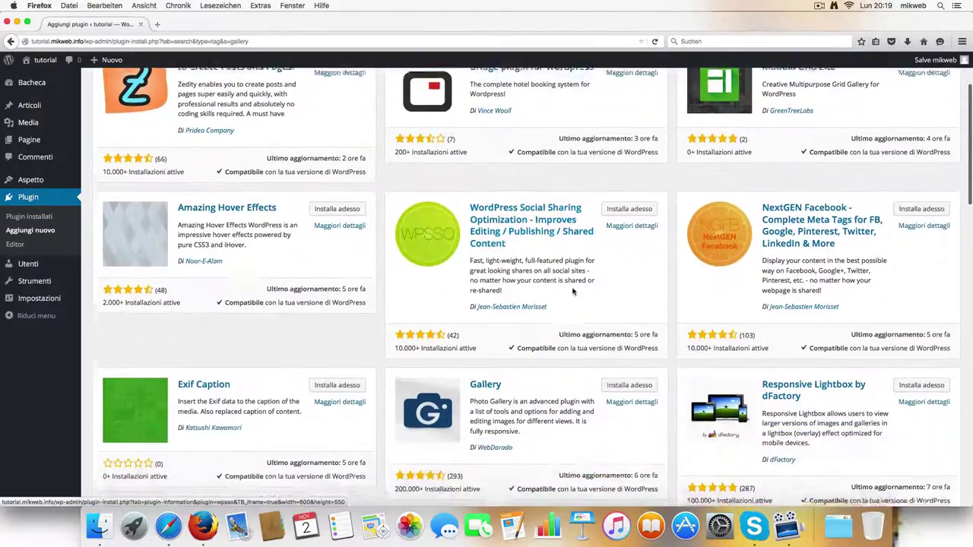
scroll(573, 291, down, 3)
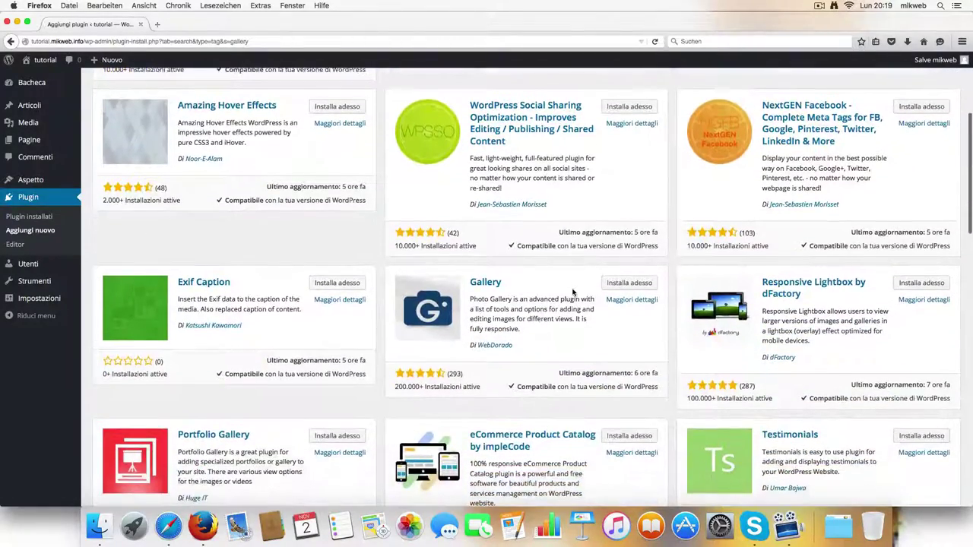
scroll(608, 289, down, 2)
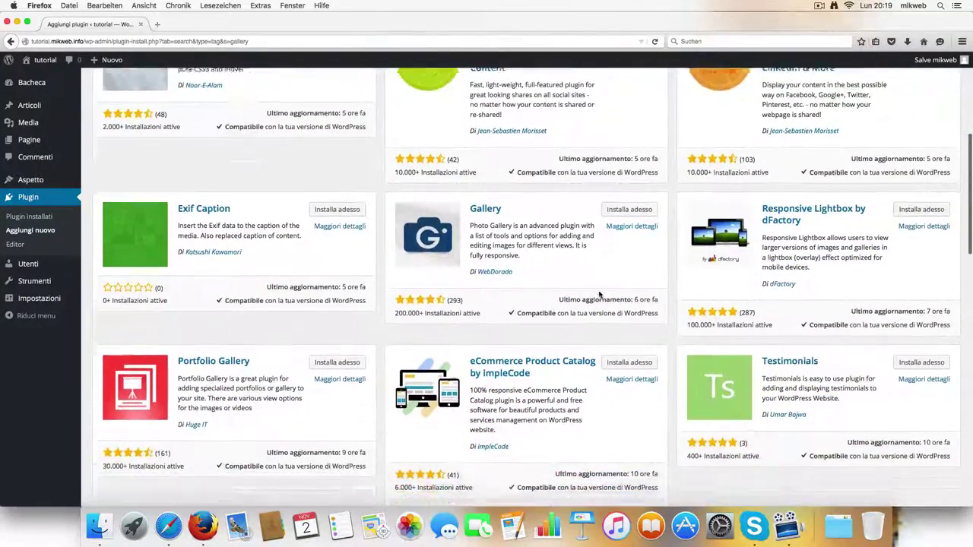
scroll(599, 294, down, 6)
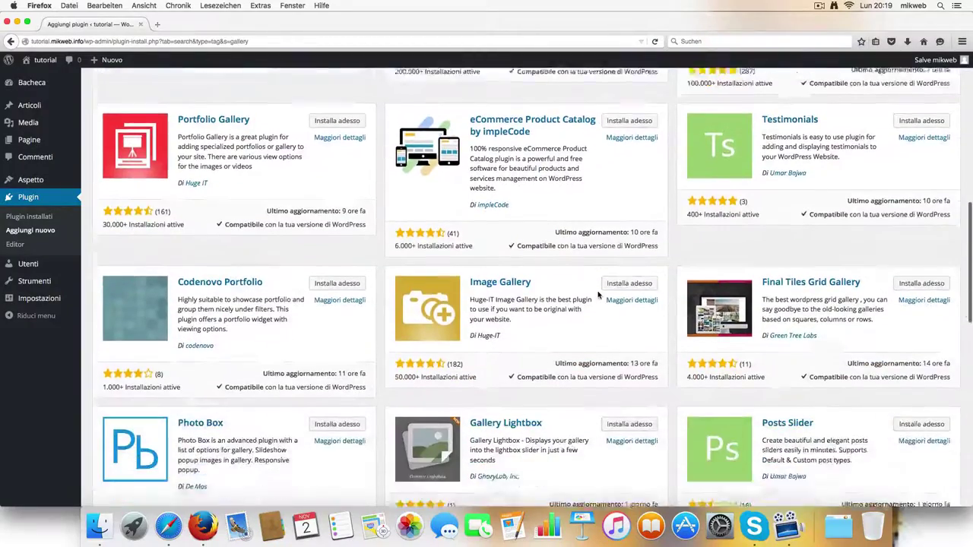
scroll(599, 295, down, 5)
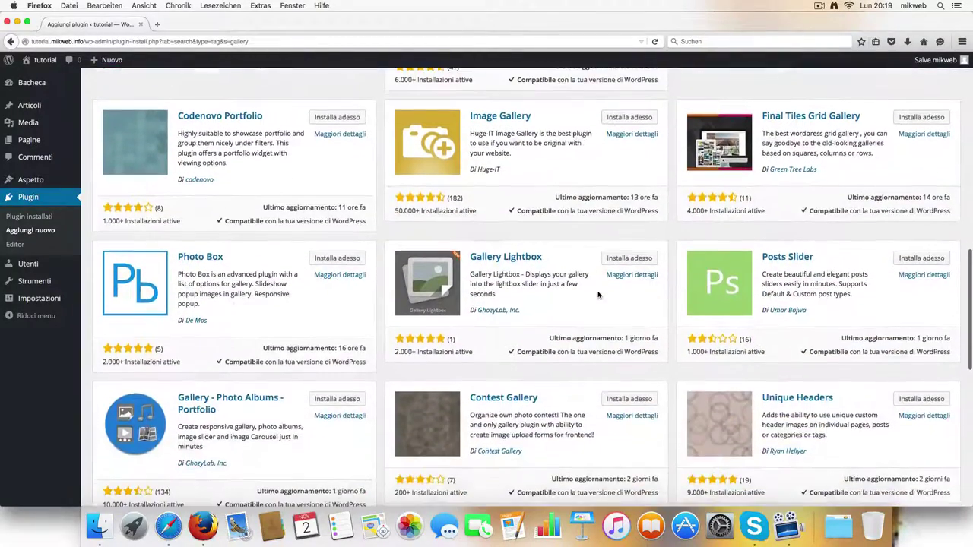
scroll(598, 295, down, 8)
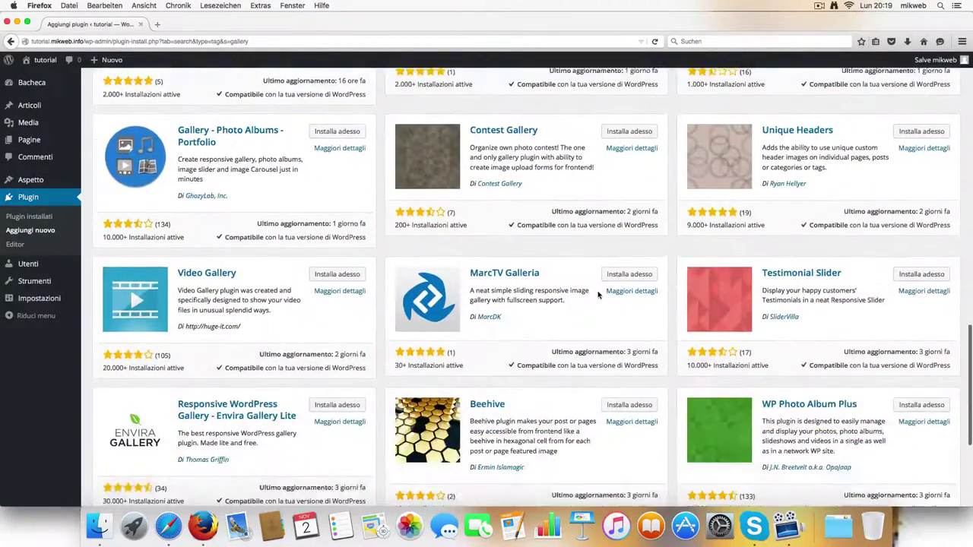
scroll(598, 295, down, 5)
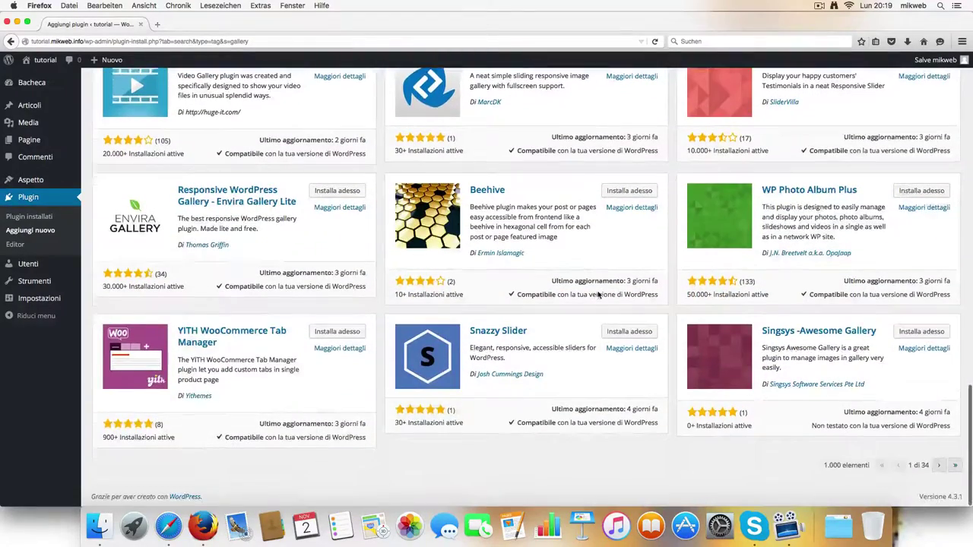
scroll(599, 295, up, 12)
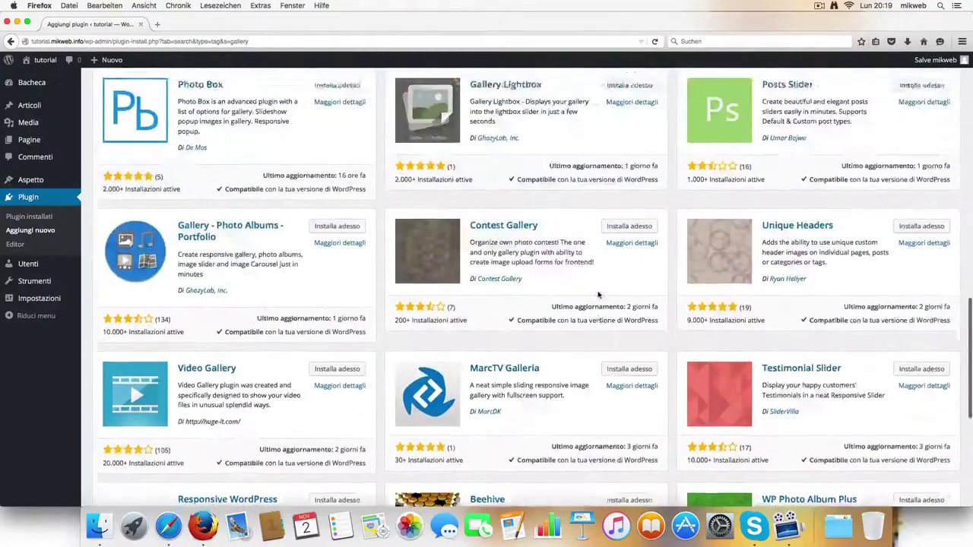
scroll(598, 295, up, 5)
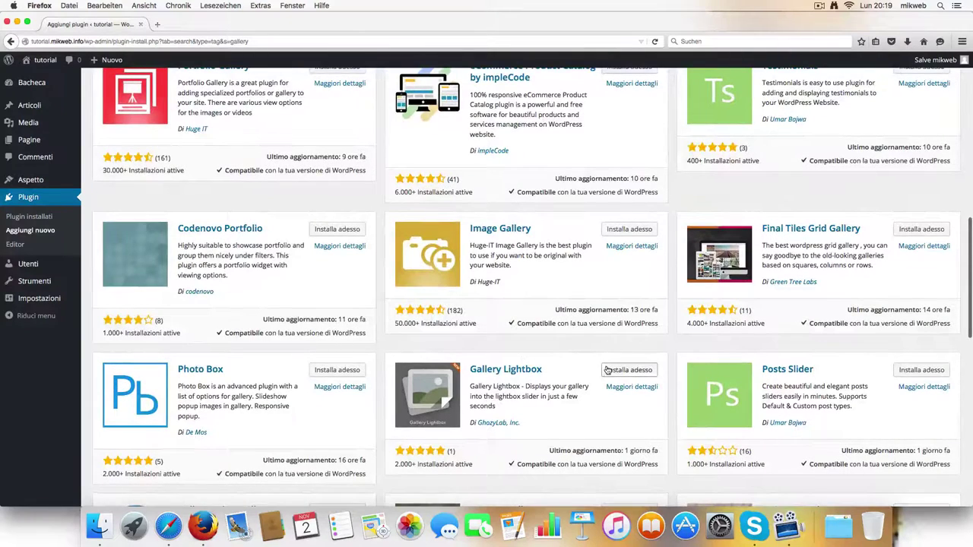
Step: Open the Gallery Lightbox plugin's details and view its installation notes and sample screenshots
click(518, 371)
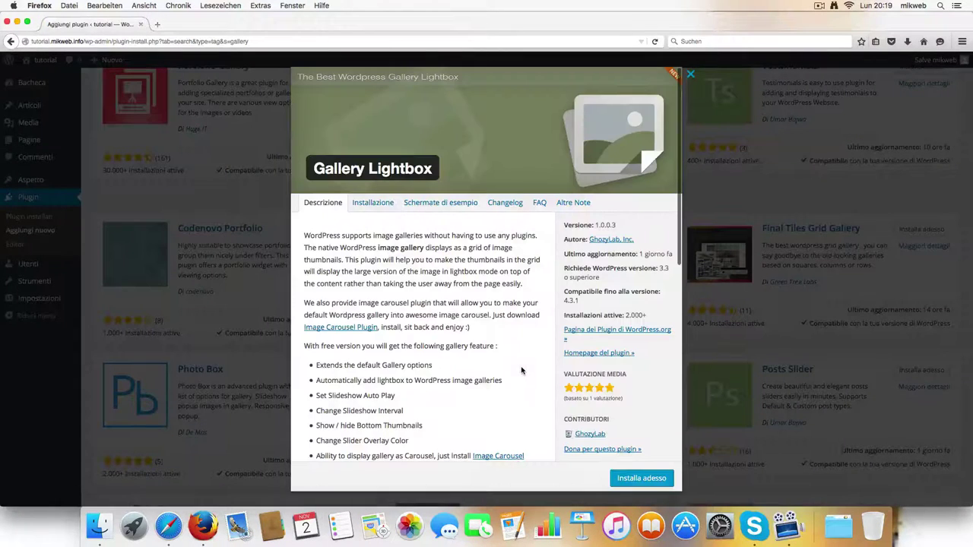
click(370, 207)
click(434, 208)
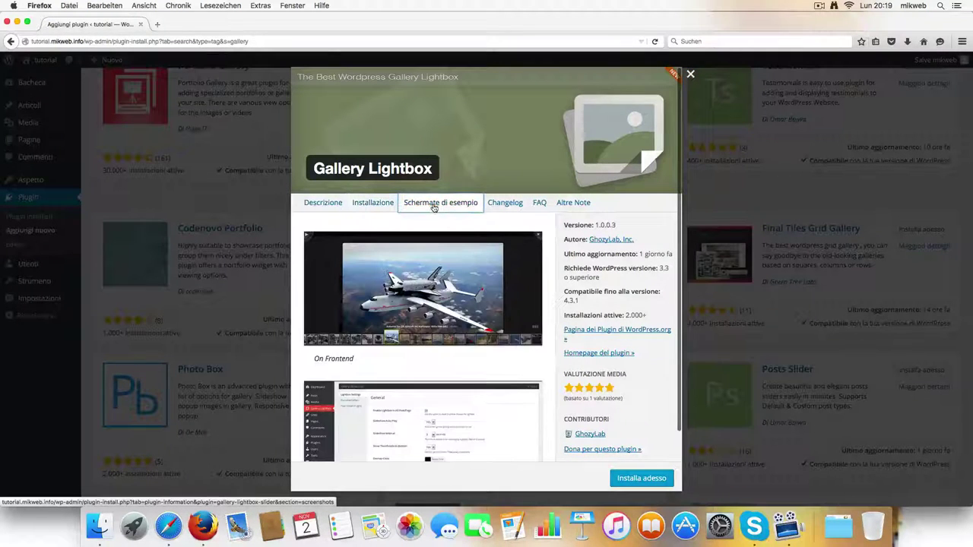
scroll(448, 278, down, 2)
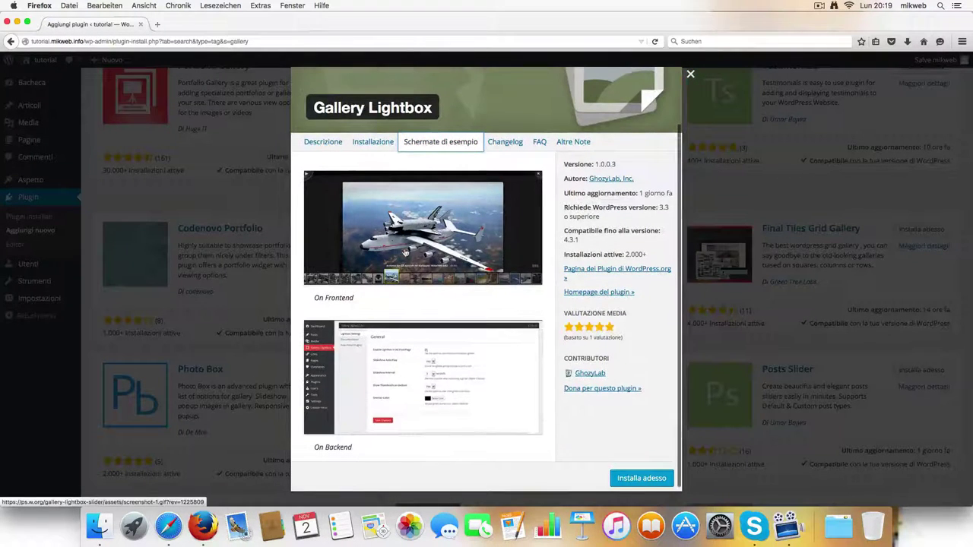
scroll(439, 259, up, 1)
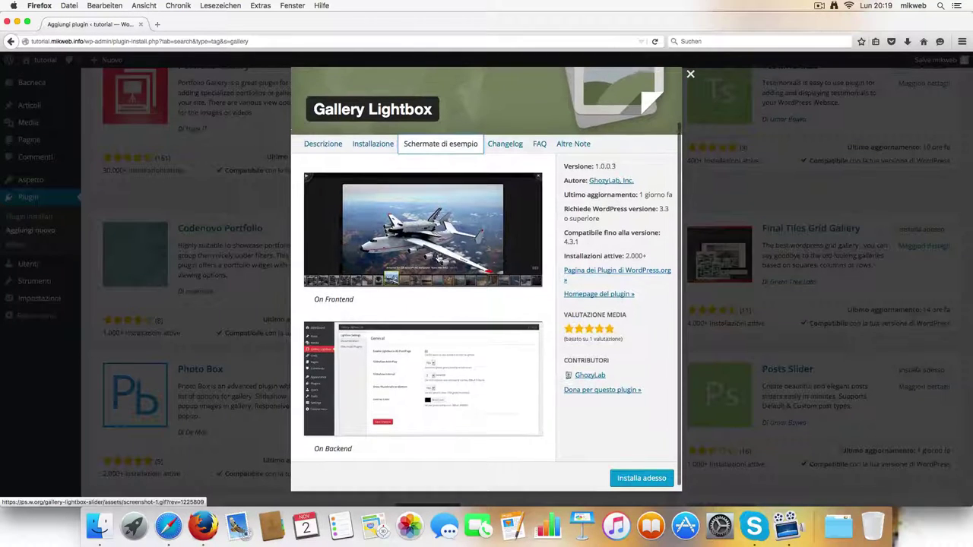
click(411, 366)
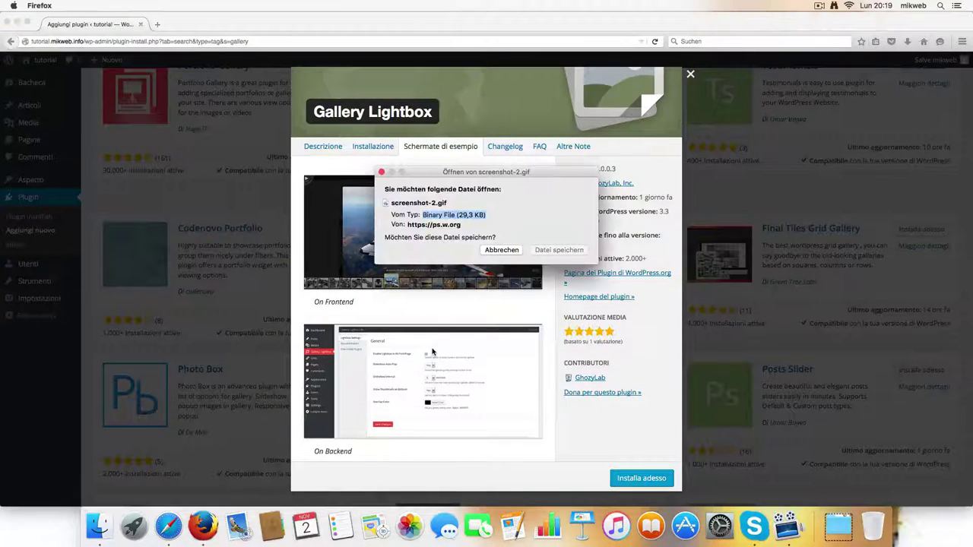
scroll(429, 351, up, 2)
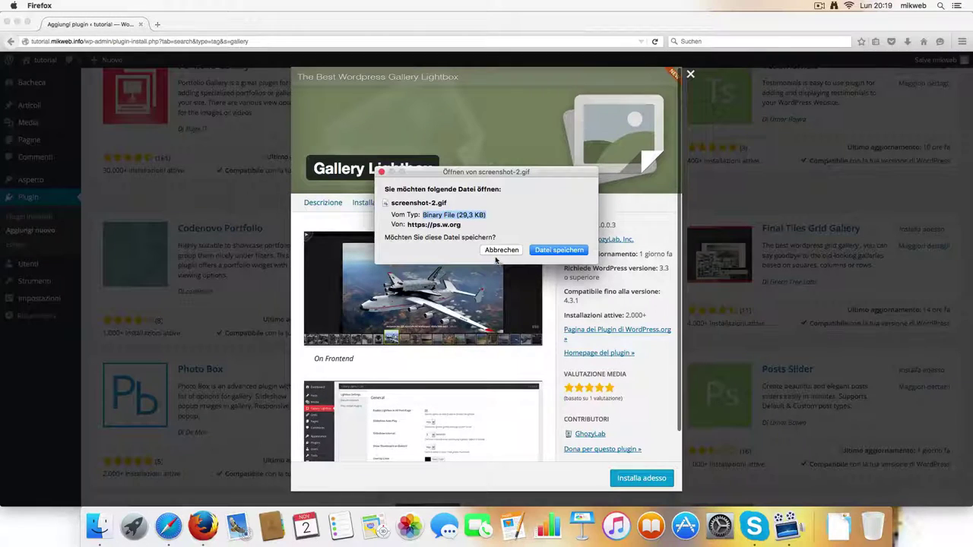
click(499, 254)
Step: Install the Gallery Lightbox plugin from its details window and activate it on the site
scroll(514, 323, down, 2)
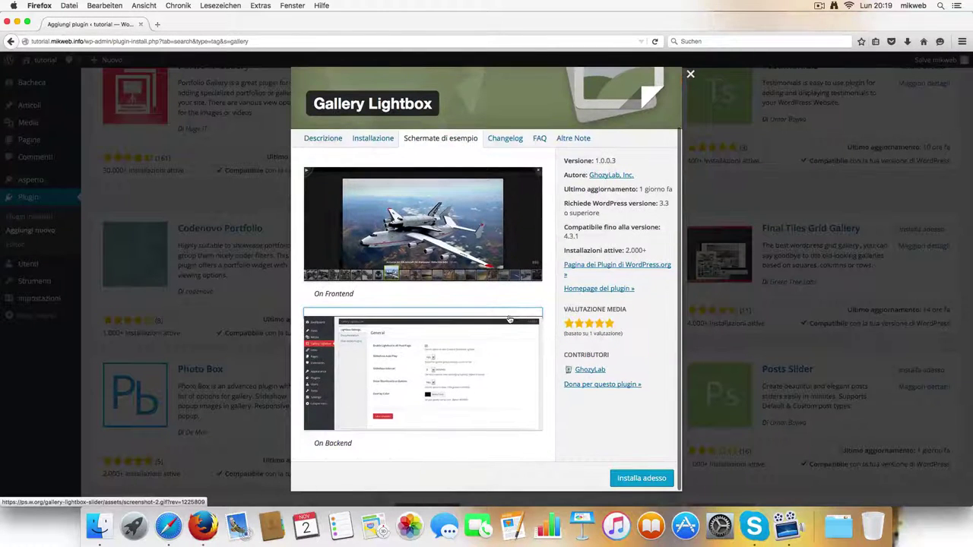
scroll(521, 333, up, 2)
scroll(607, 372, down, 2)
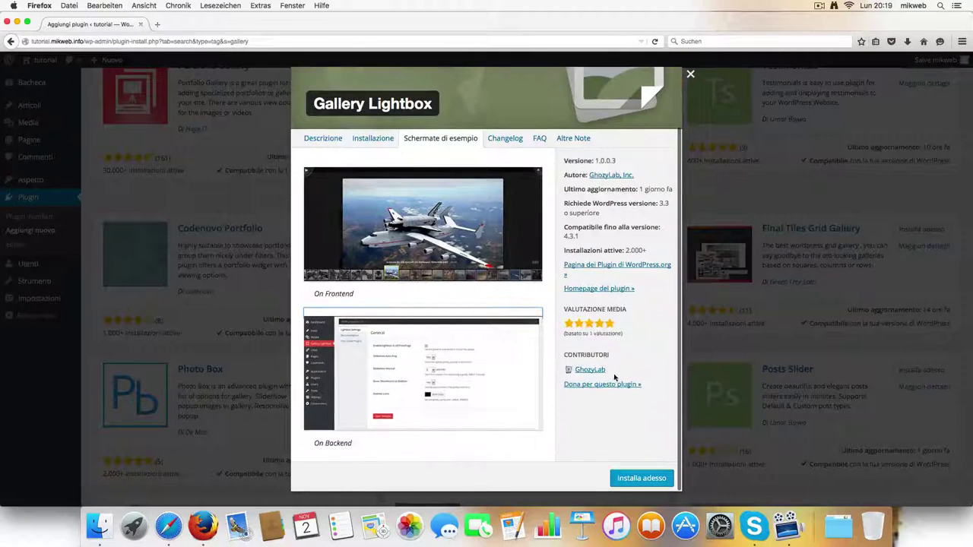
click(652, 477)
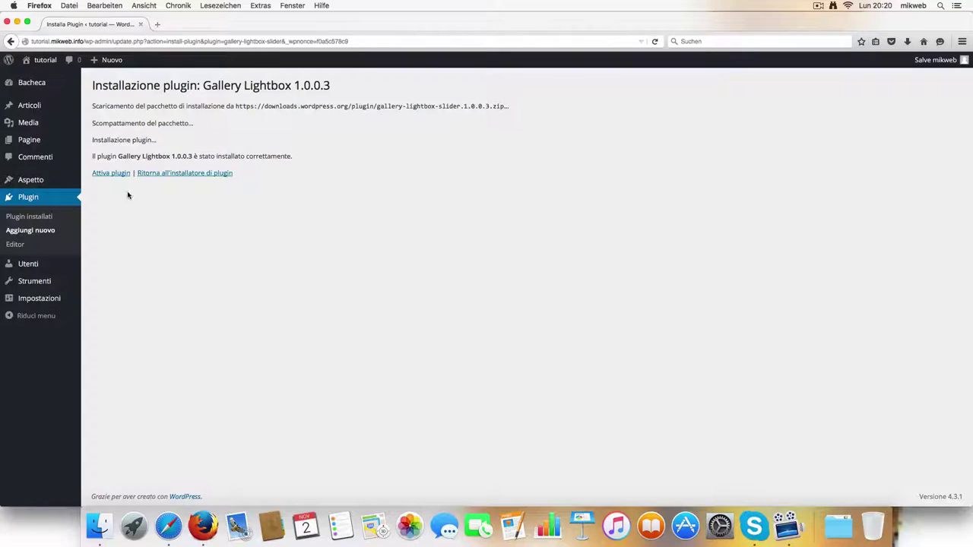
click(111, 173)
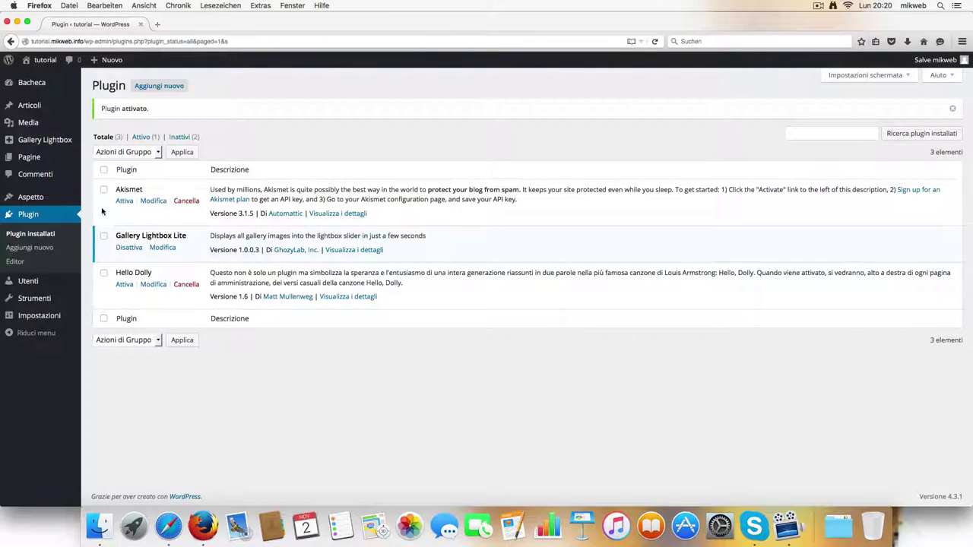
Step: Open the overview of the available WordPress tools
click(44, 299)
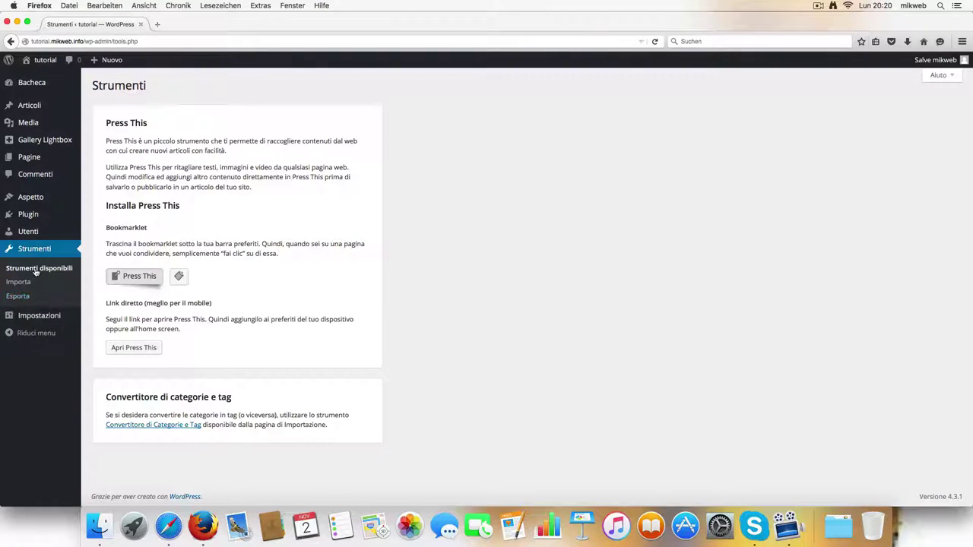
mouse_move(51, 323)
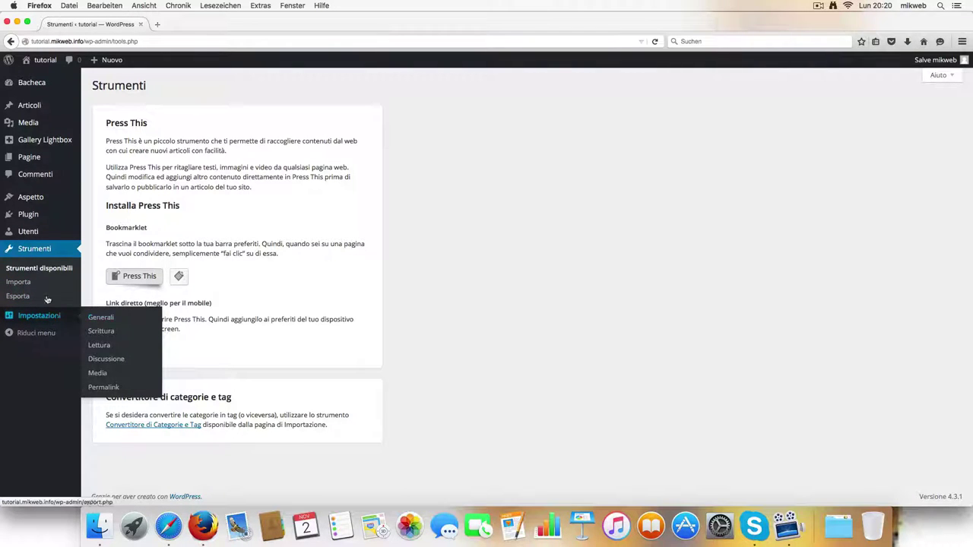
Step: Open the Gallery Lightbox settings and set the slideshow interval to 2 seconds
mouse_move(40, 218)
mouse_move(38, 202)
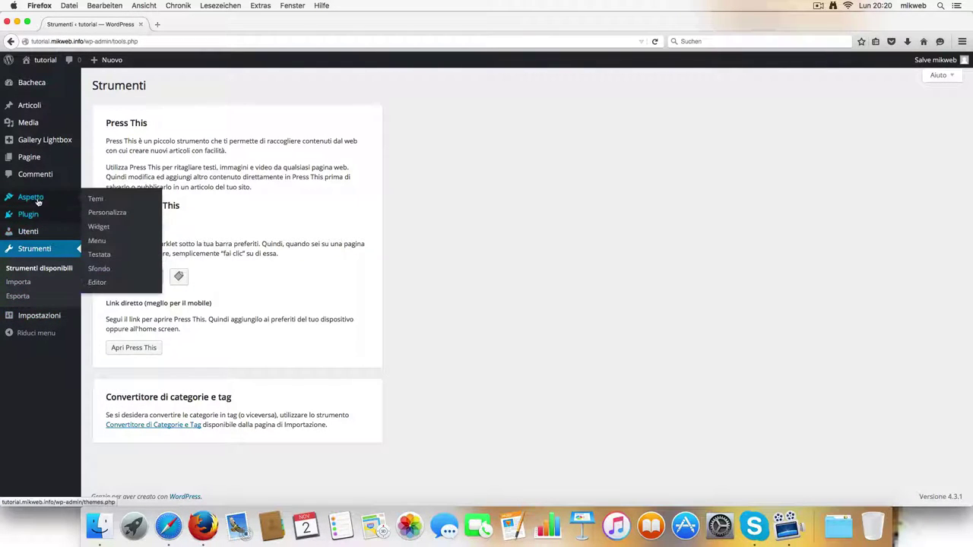
click(49, 143)
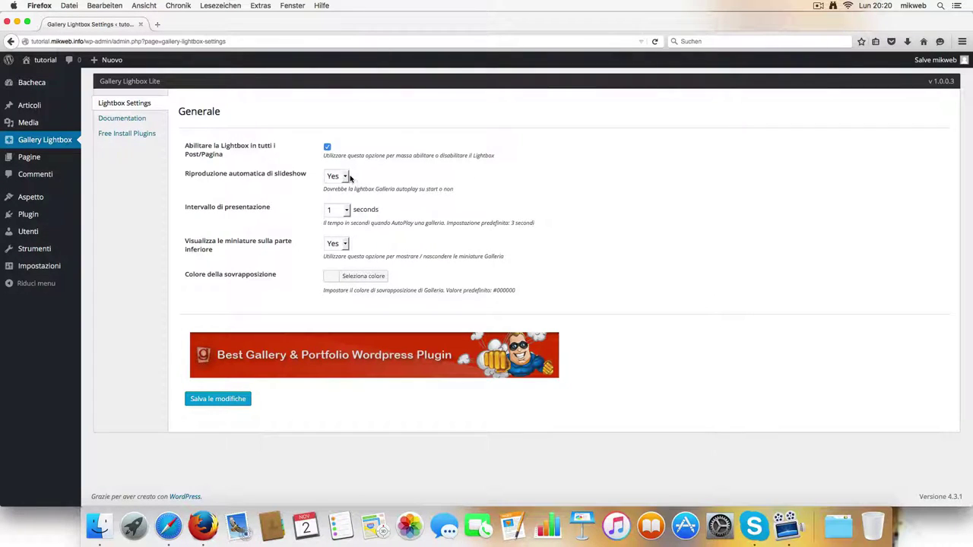
click(348, 213)
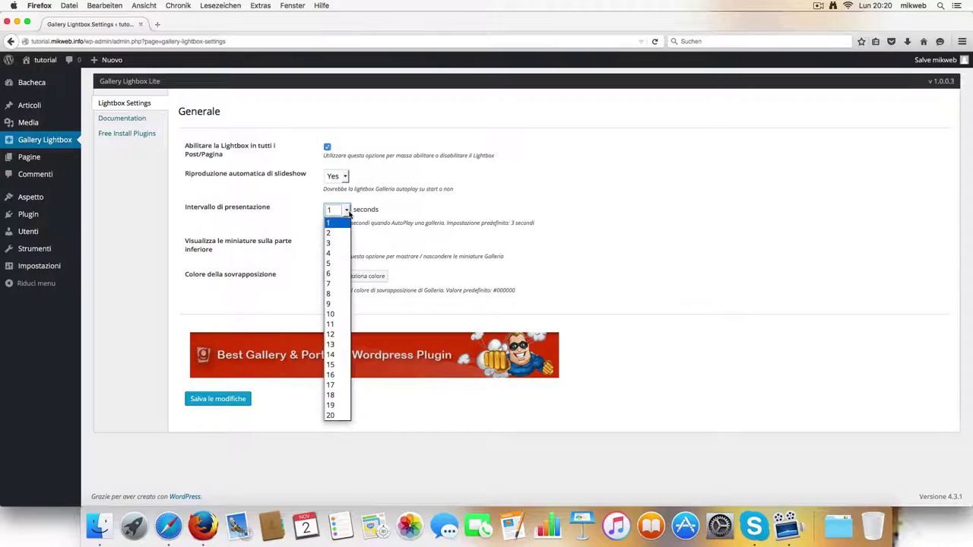
click(343, 237)
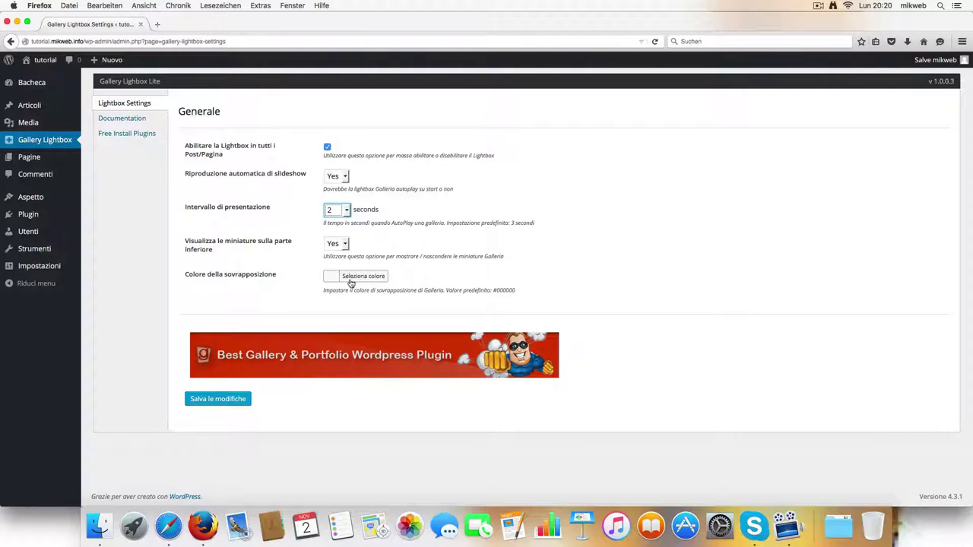
Step: Set the lightbox overlay colour to light grey #c4c4c4 and save the plugin settings
click(363, 276)
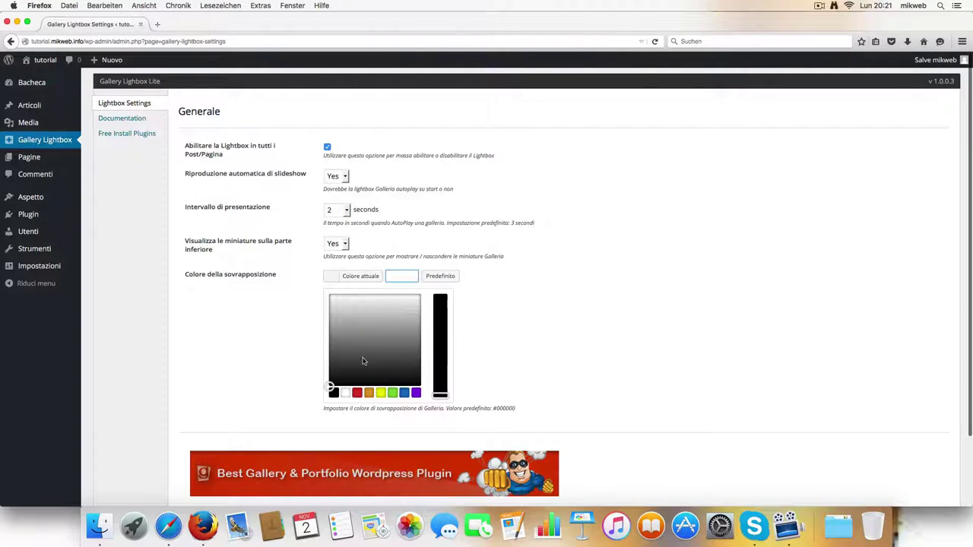
mouse_move(401, 315)
mouse_down()
mouse_move(403, 306)
mouse_move(393, 320)
mouse_move(391, 310)
mouse_move(358, 319)
mouse_move(370, 316)
mouse_up()
scroll(454, 323, down, 3)
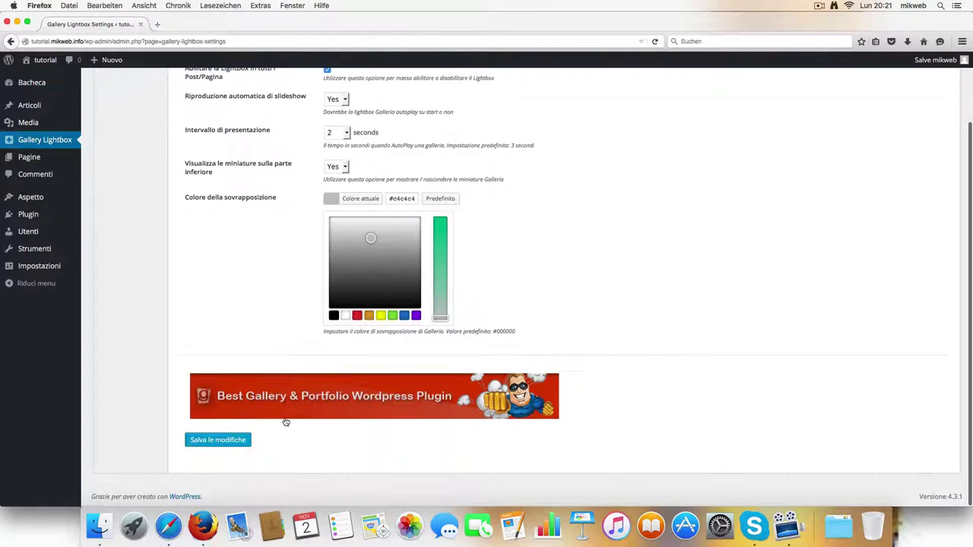
click(239, 440)
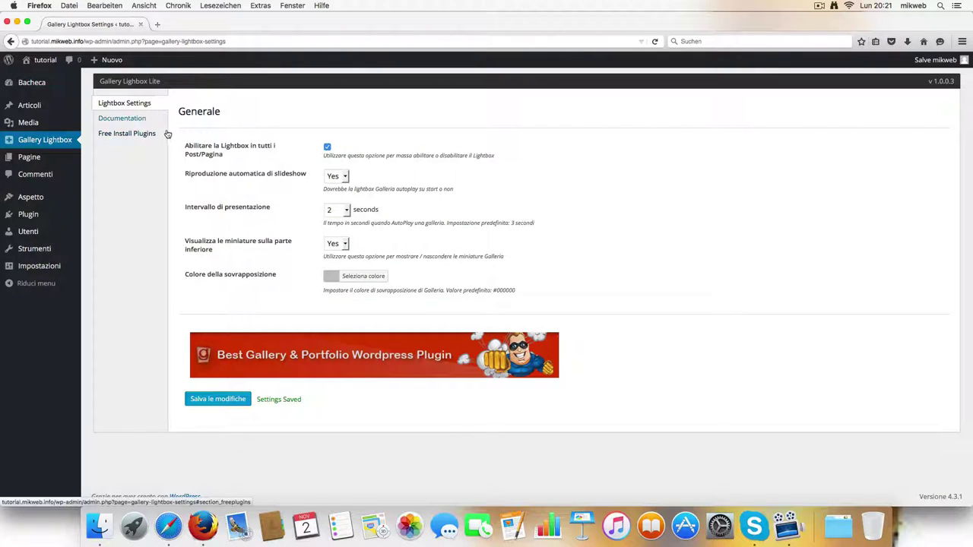
Step: View the Gallery Lightbox documentation and the list of all posts
click(130, 122)
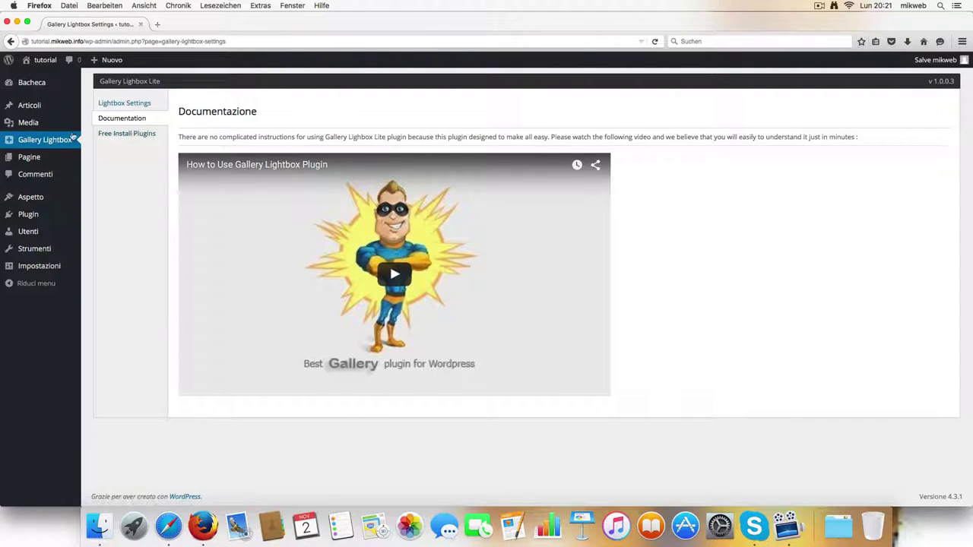
click(31, 106)
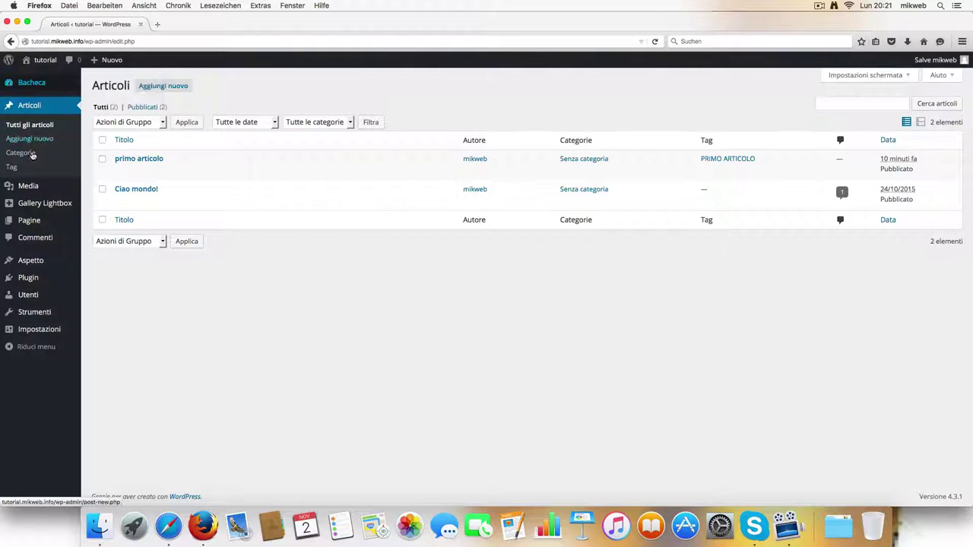
Step: Create a new page titled "gallery", keeping its Lightbox activation option at Yes
mouse_move(45, 228)
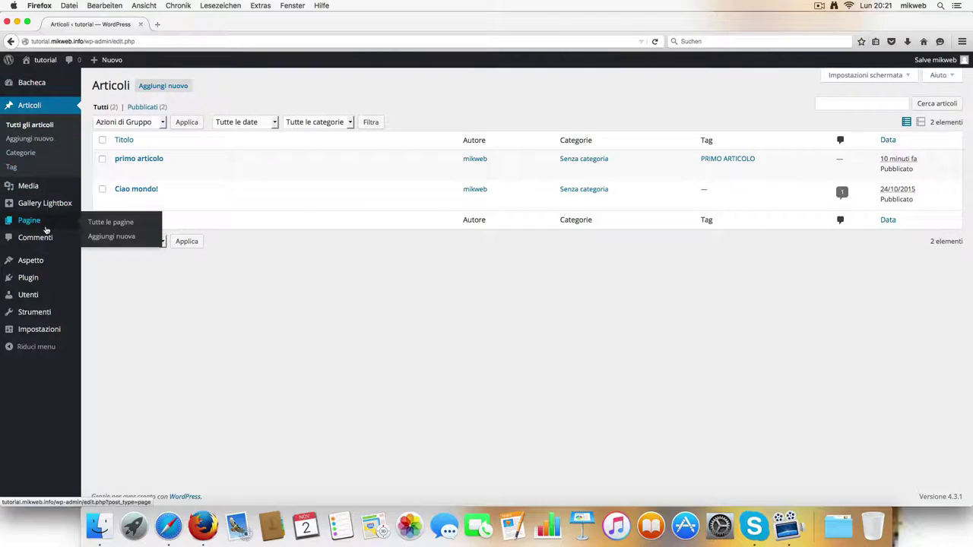
click(106, 236)
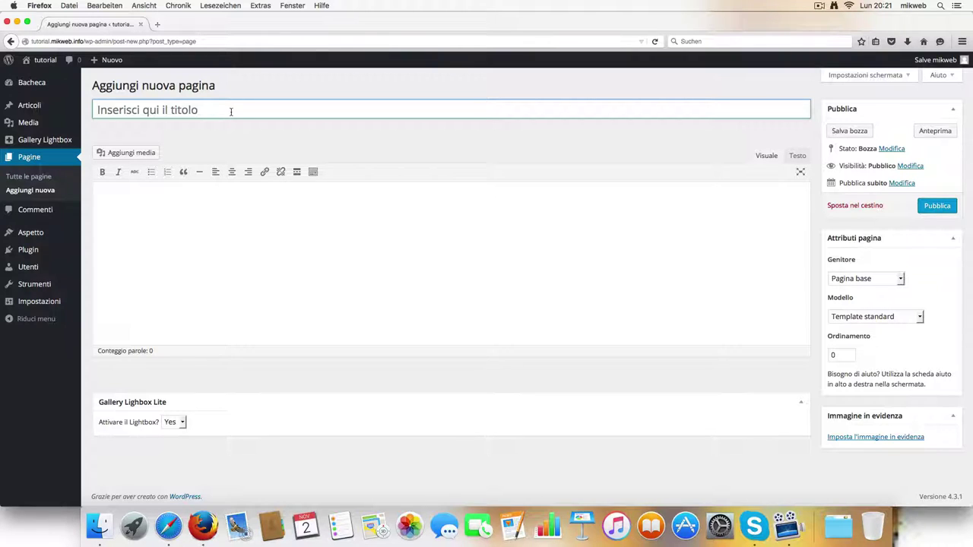
text(g)
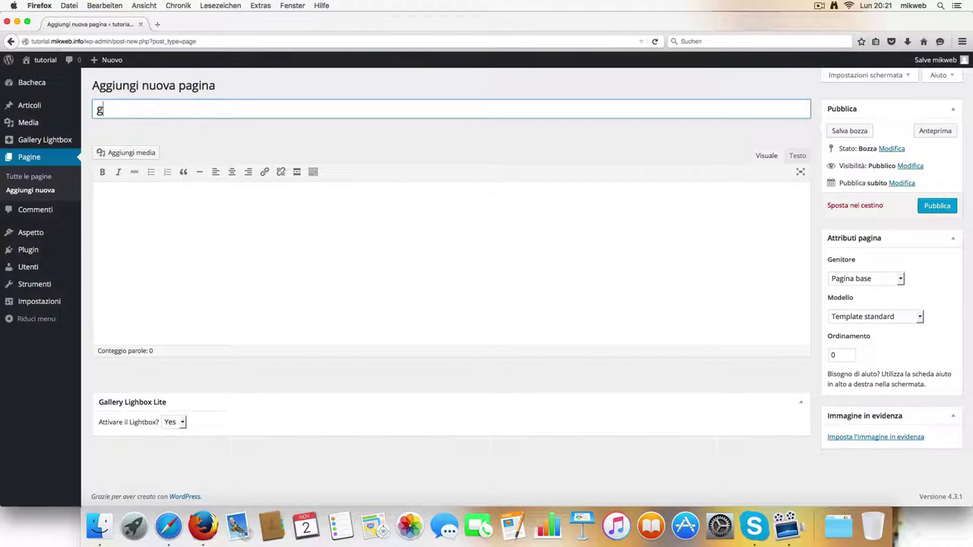
text(allery)
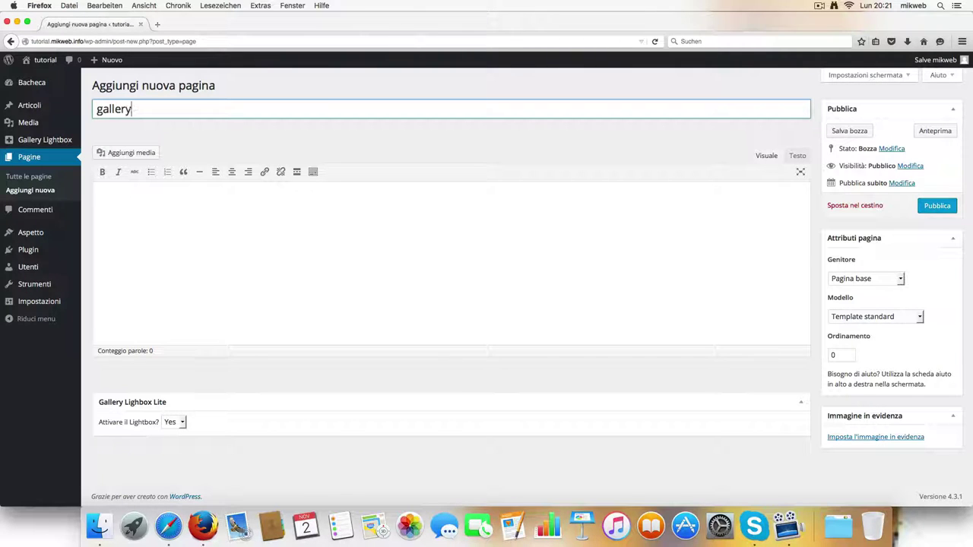
click(278, 271)
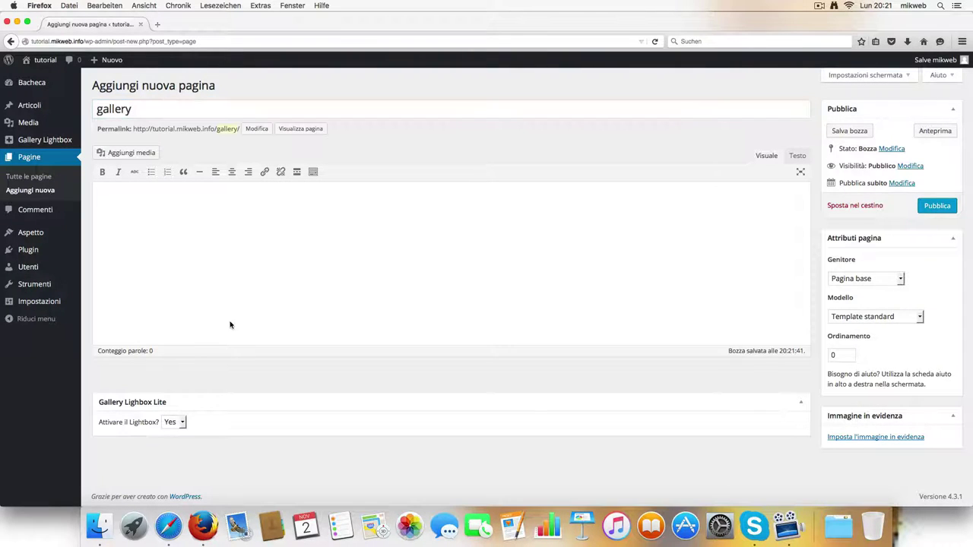
click(180, 422)
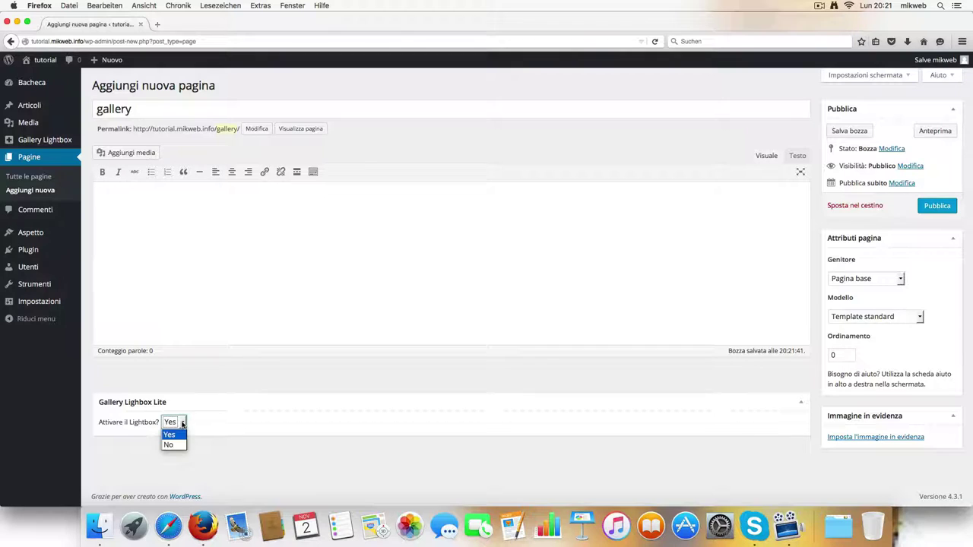
click(174, 432)
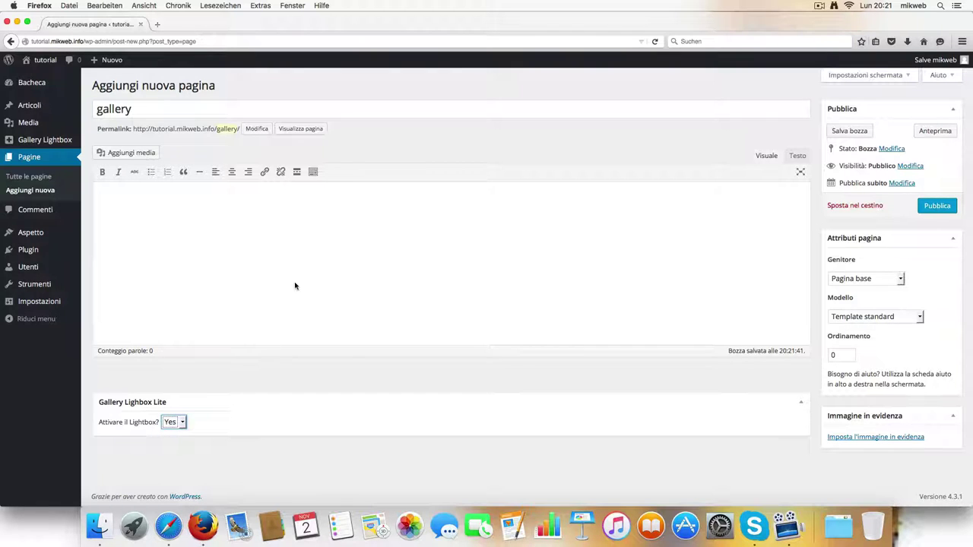
Step: Start a new gallery for the page body from the media library, with cropped-images.jpg selected
click(217, 251)
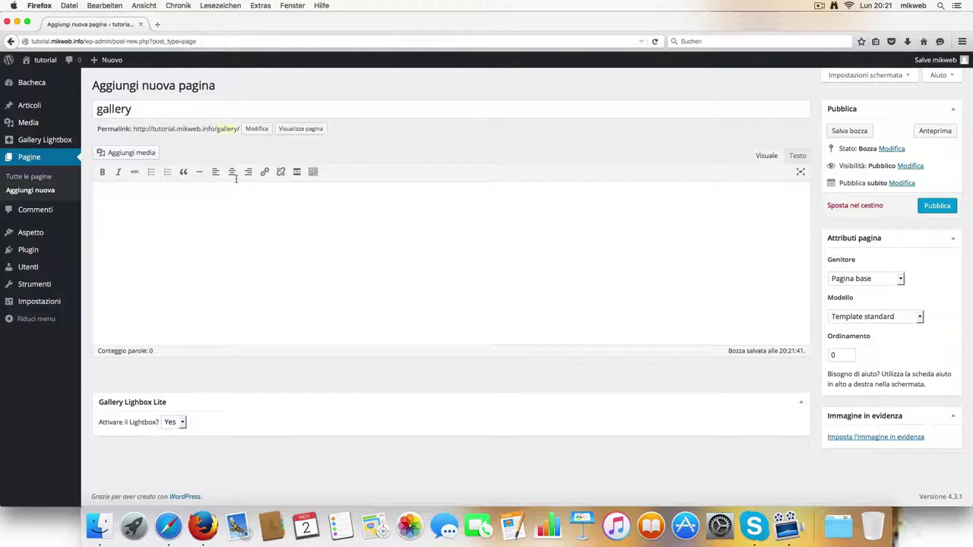
click(146, 154)
click(226, 167)
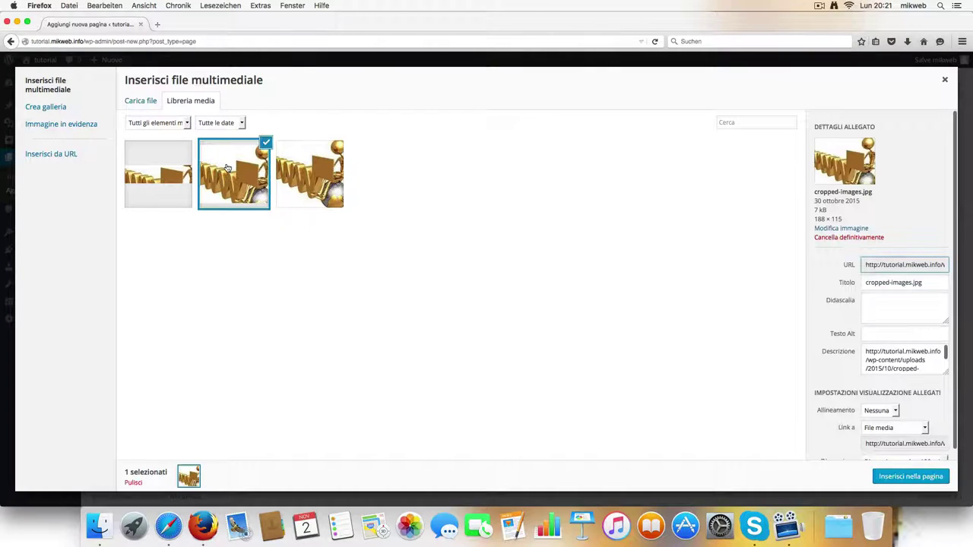
click(53, 110)
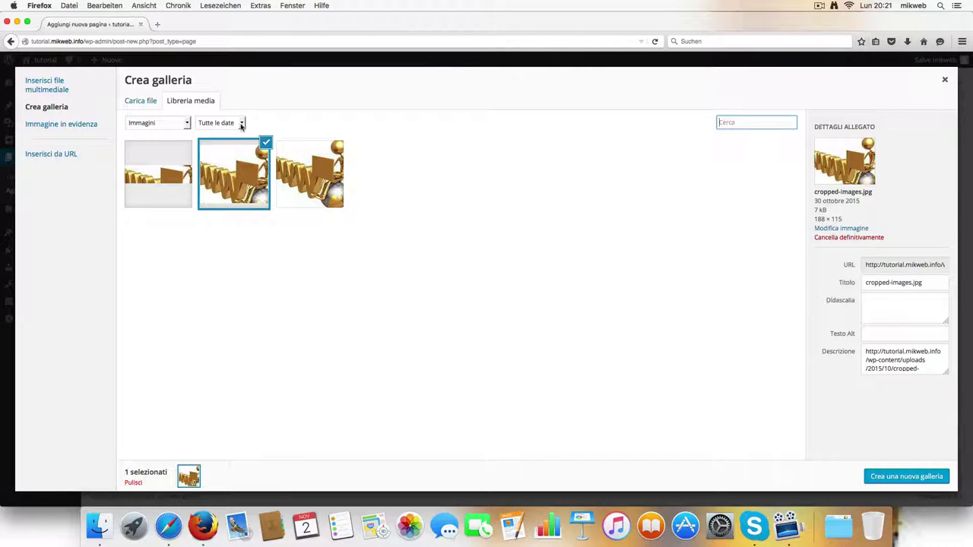
click(241, 124)
click(205, 129)
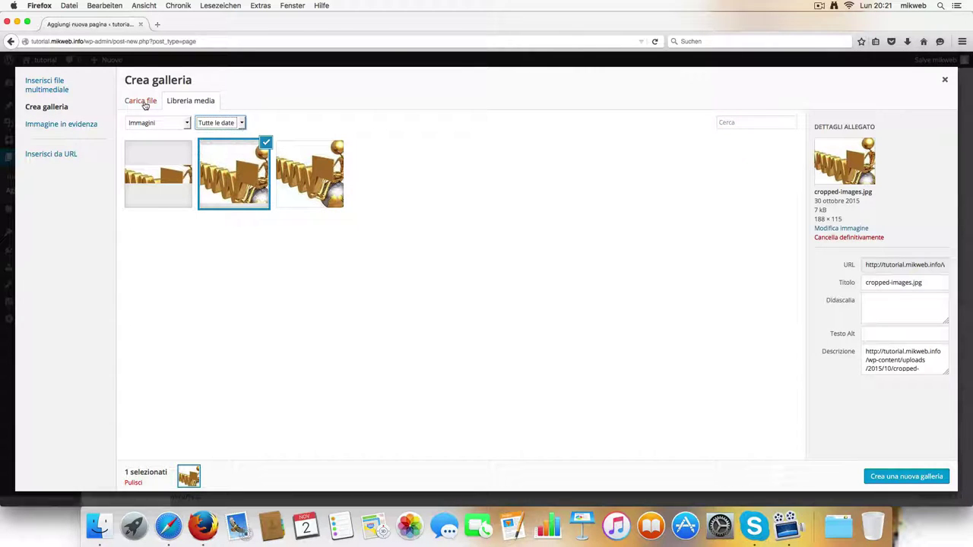
click(145, 106)
click(190, 102)
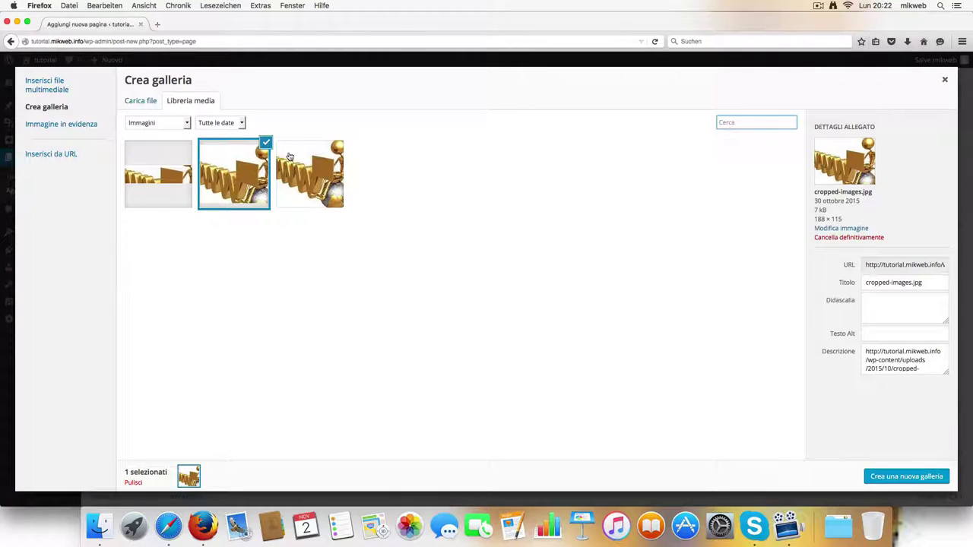
Step: Add the two remaining library images to the selection, create the gallery and insert it into the page
click(283, 157)
click(177, 150)
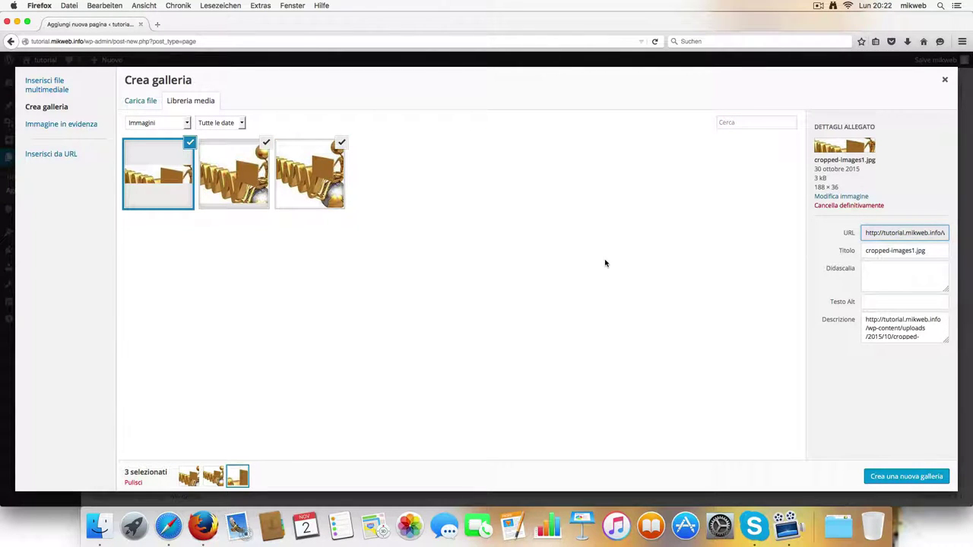
click(893, 476)
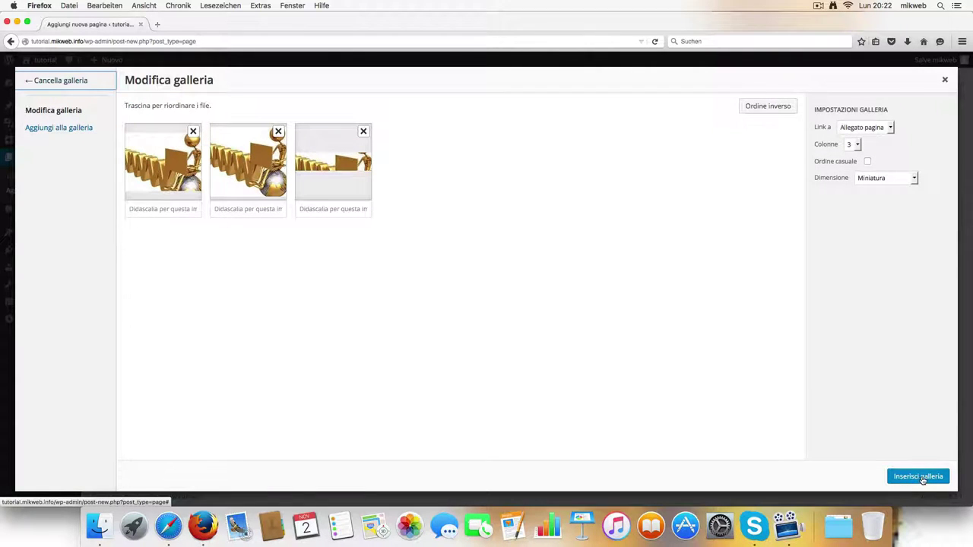
click(919, 476)
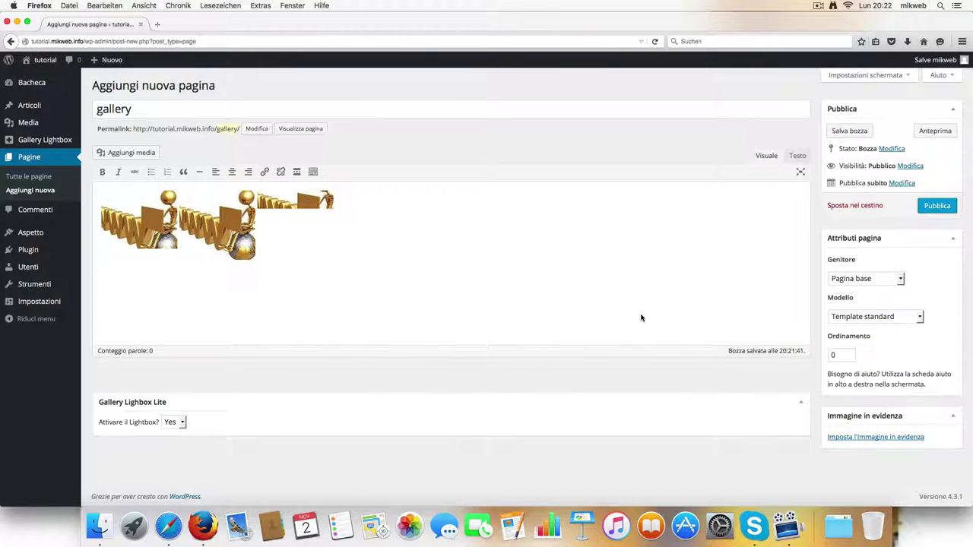
Step: Leave the page's Lightbox activation at Yes and publish the page
click(183, 422)
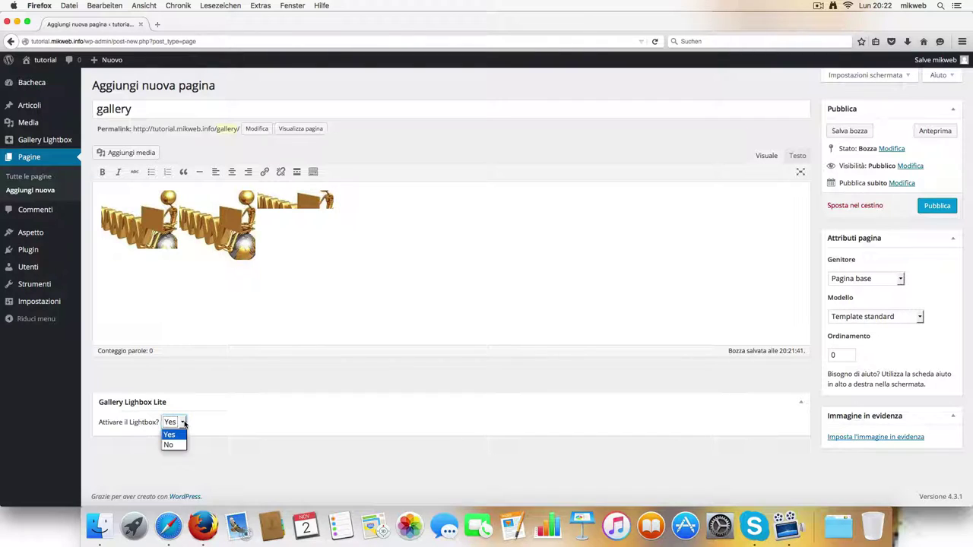
click(184, 423)
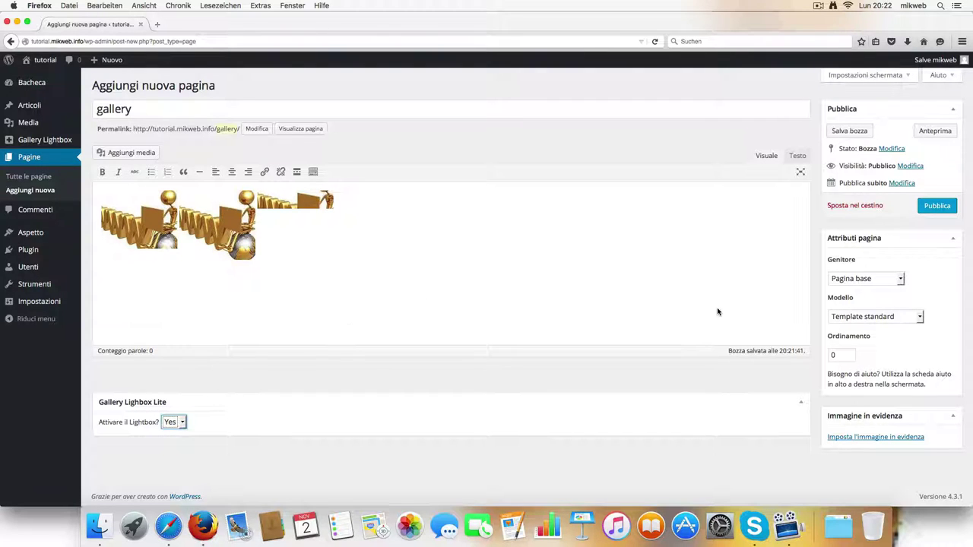
click(937, 206)
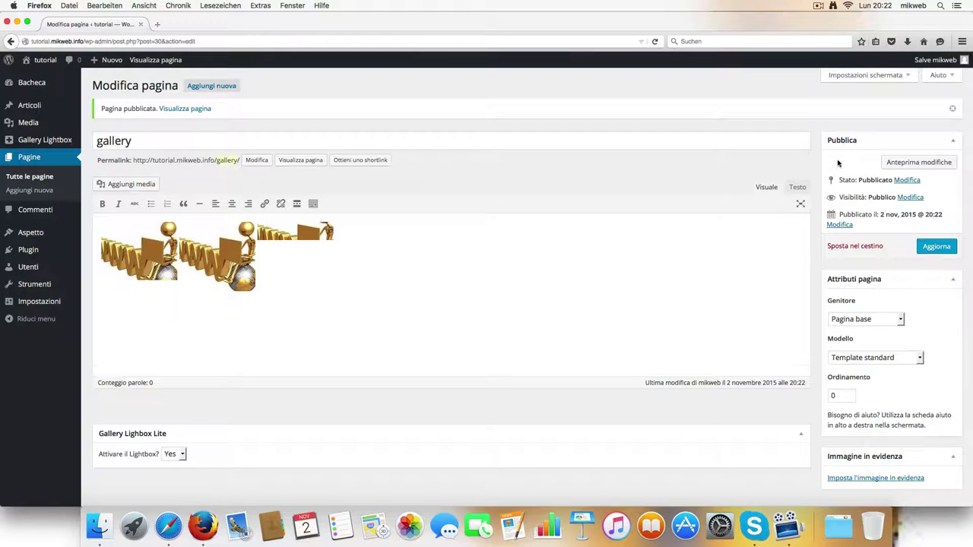
Step: Preview the published gallery page and look over its layout
click(929, 164)
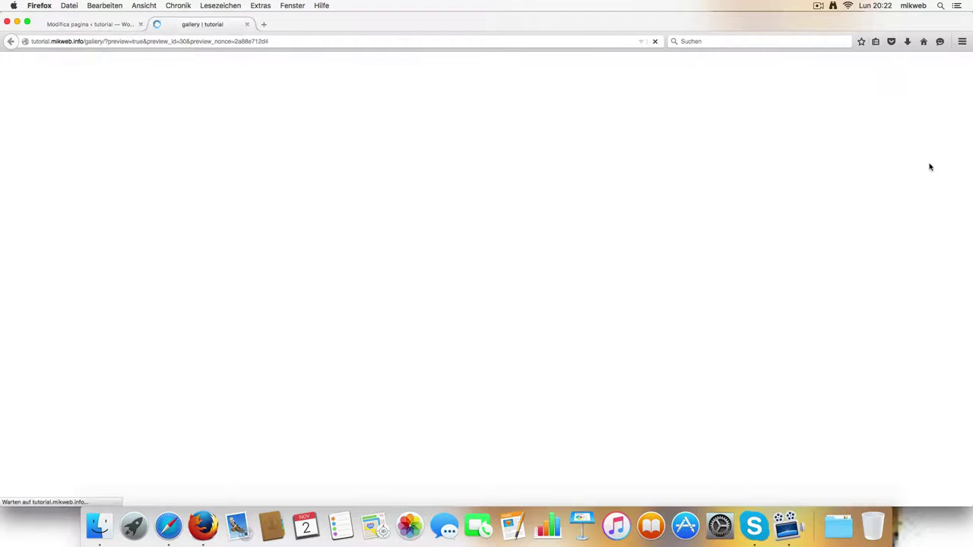
scroll(454, 236, down, 10)
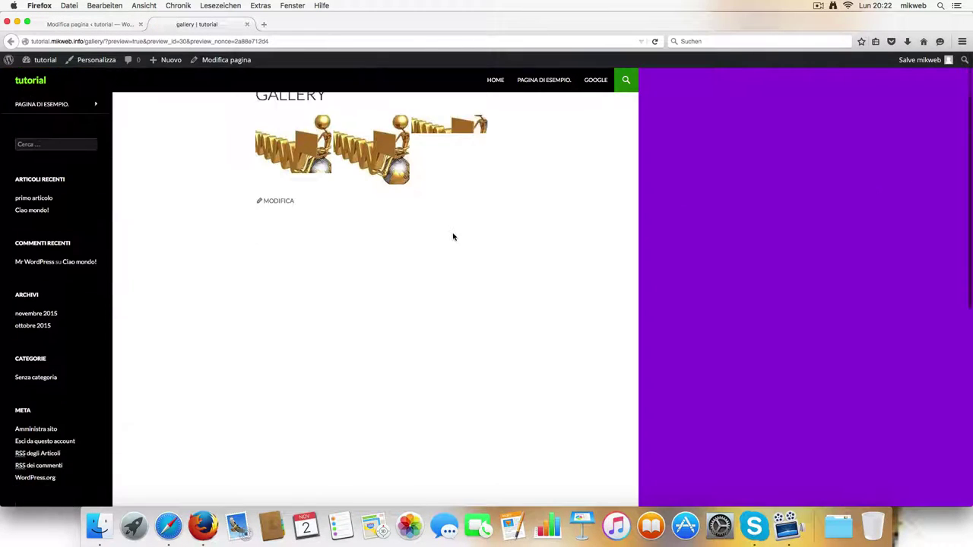
scroll(453, 238, up, 8)
scroll(453, 238, up, 2)
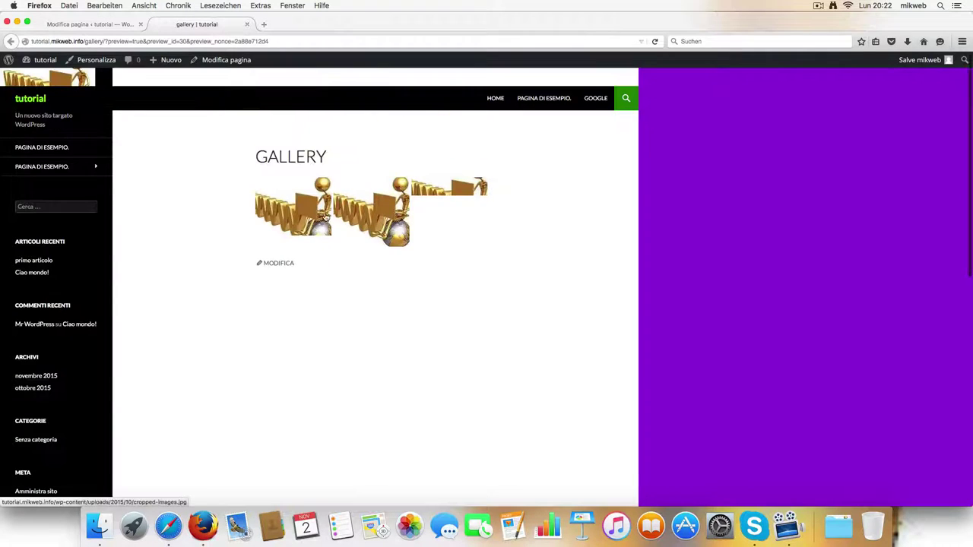
Step: Open the first gallery image in the lightbox and browse through the three images, including by thumbnail
click(305, 217)
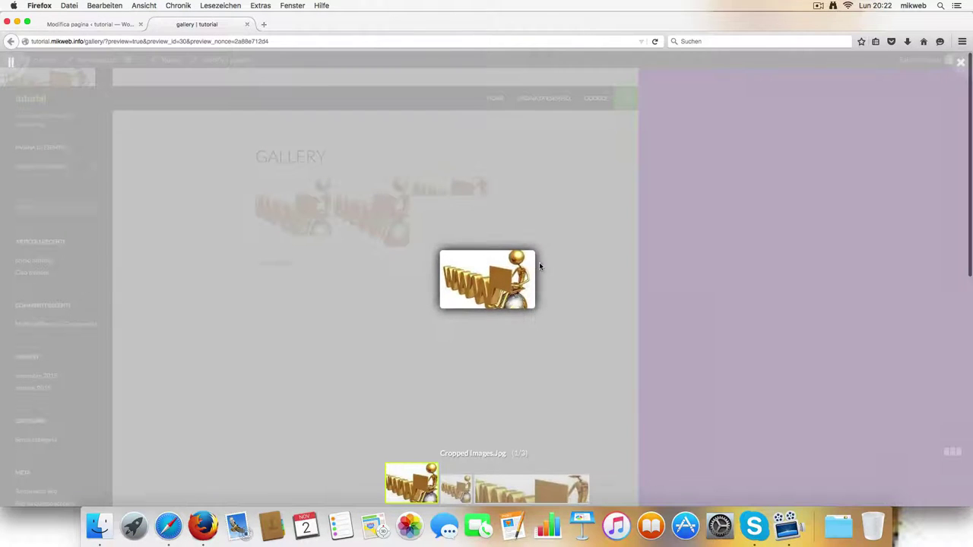
click(532, 294)
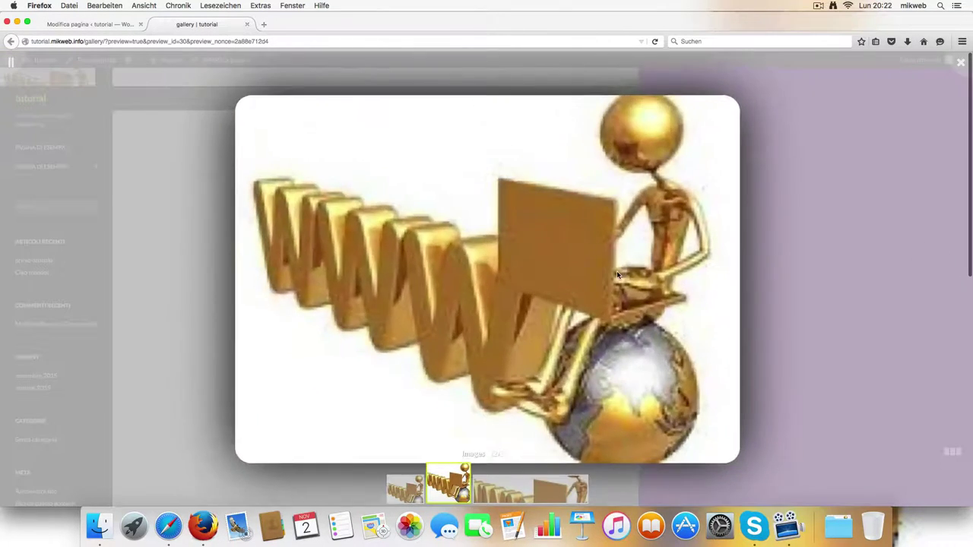
click(617, 275)
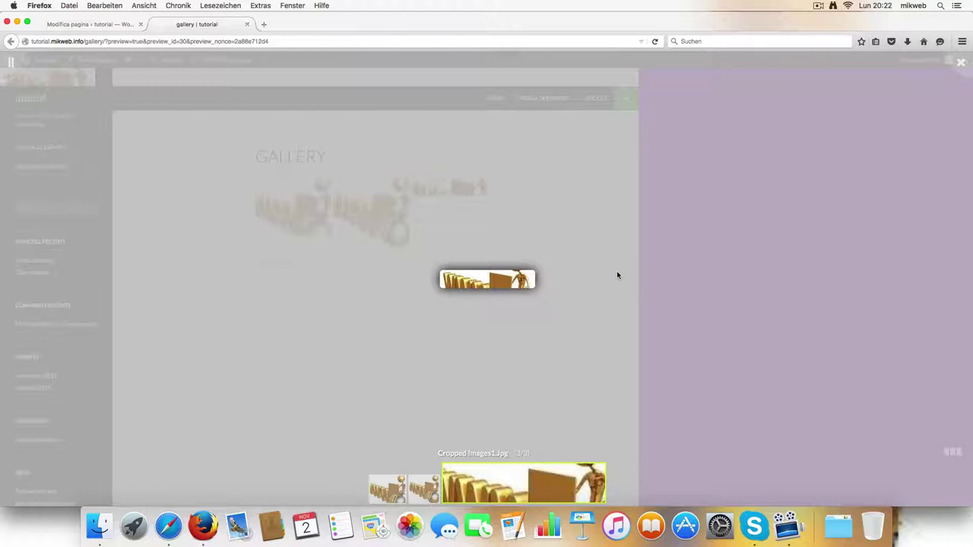
click(613, 277)
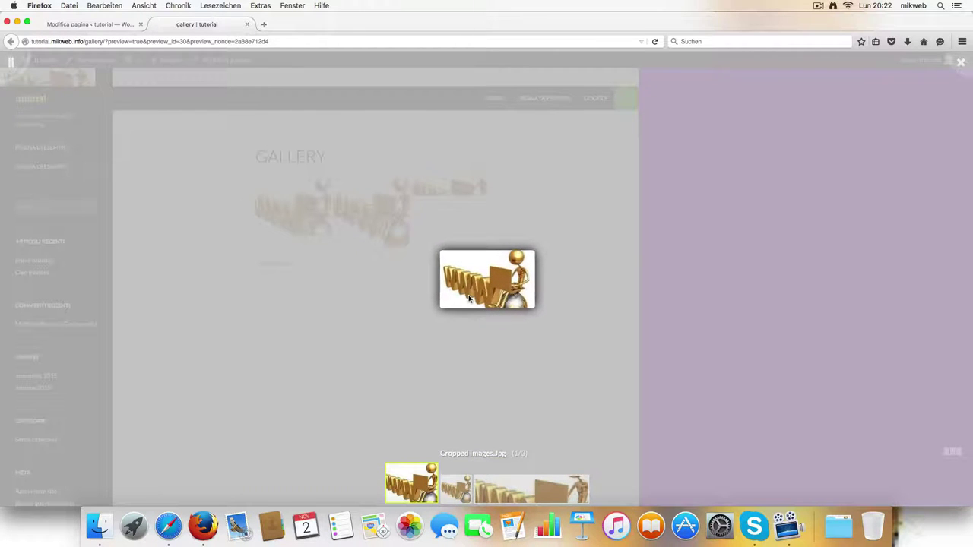
click(456, 488)
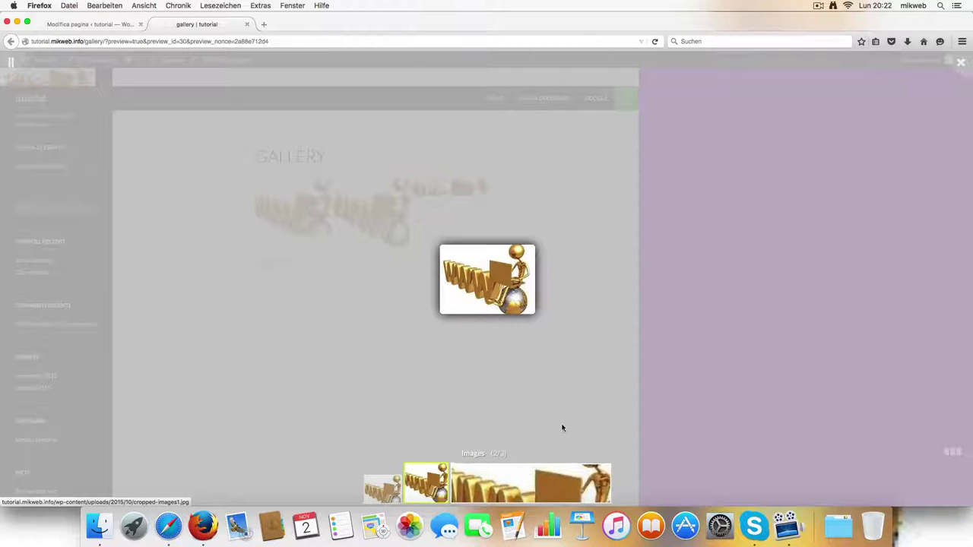
Step: Browse back and forth through the remaining lightbox images, then close the gallery page preview
click(515, 300)
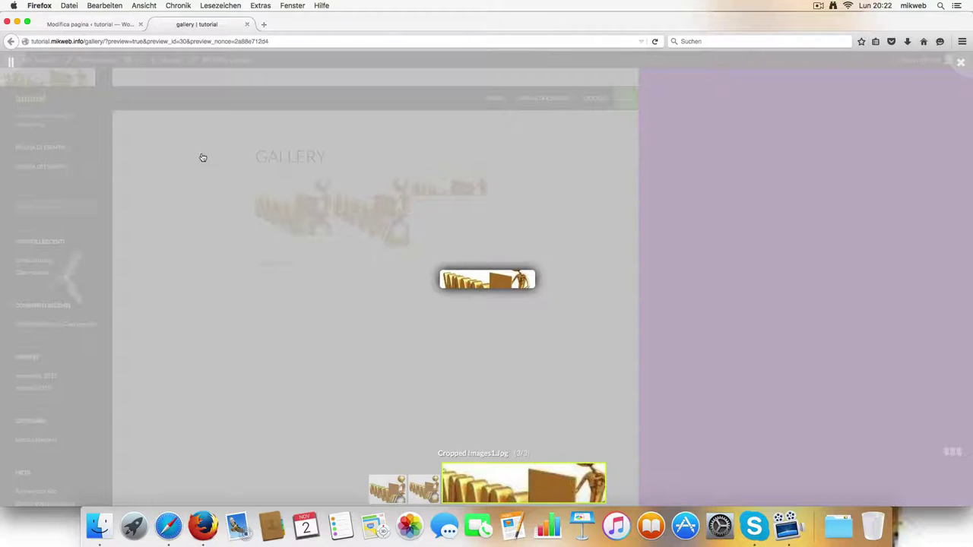
click(223, 163)
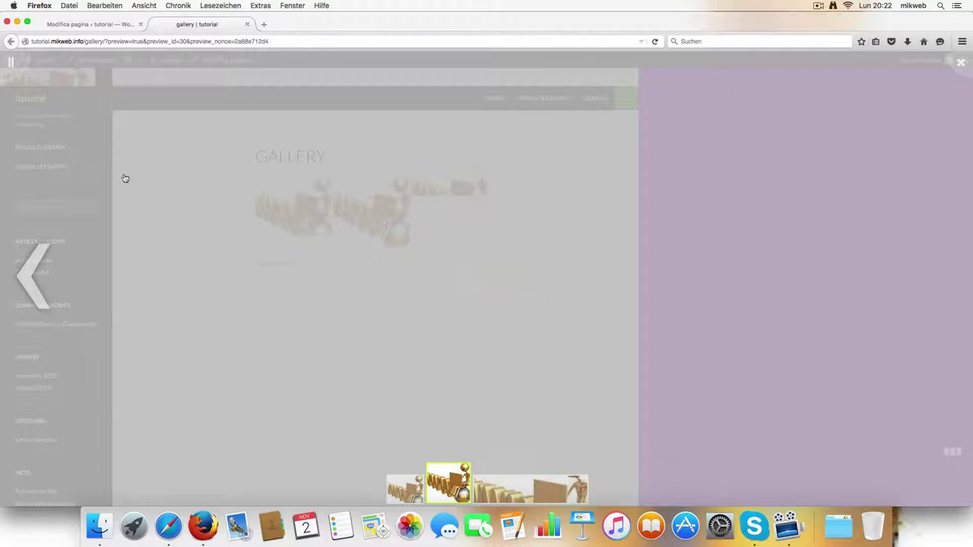
click(248, 25)
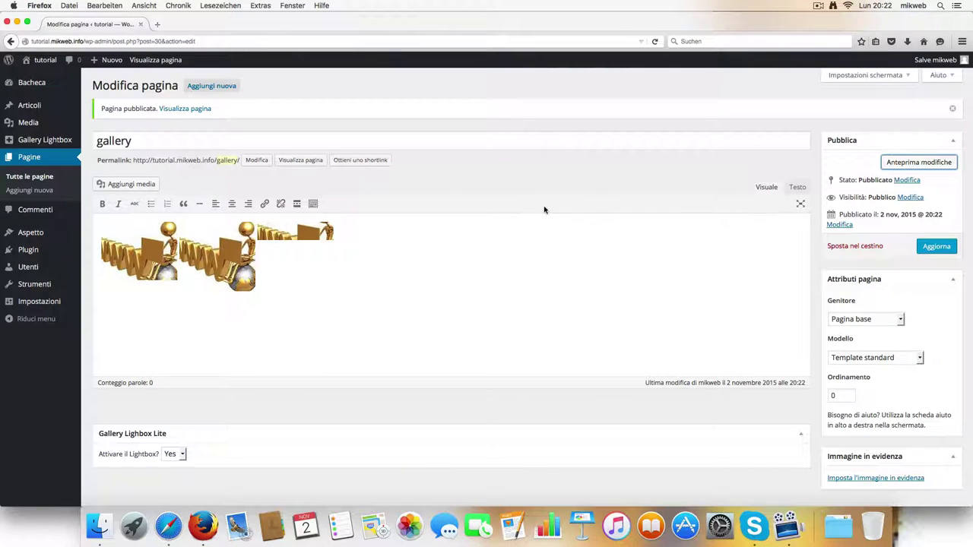
Step: Set the gallery page's "Attivare il Lightbox?" option to No and update the page
scroll(701, 283, down, 1)
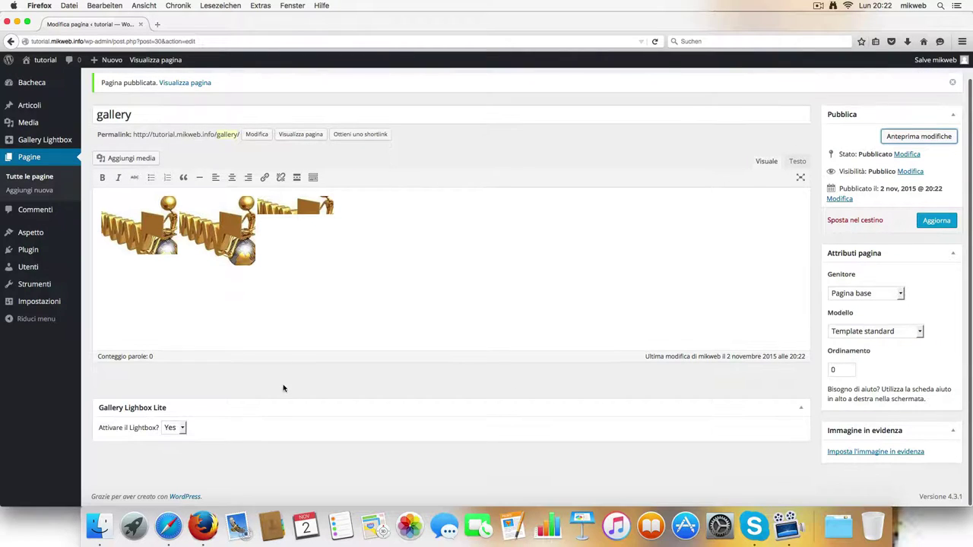
click(183, 430)
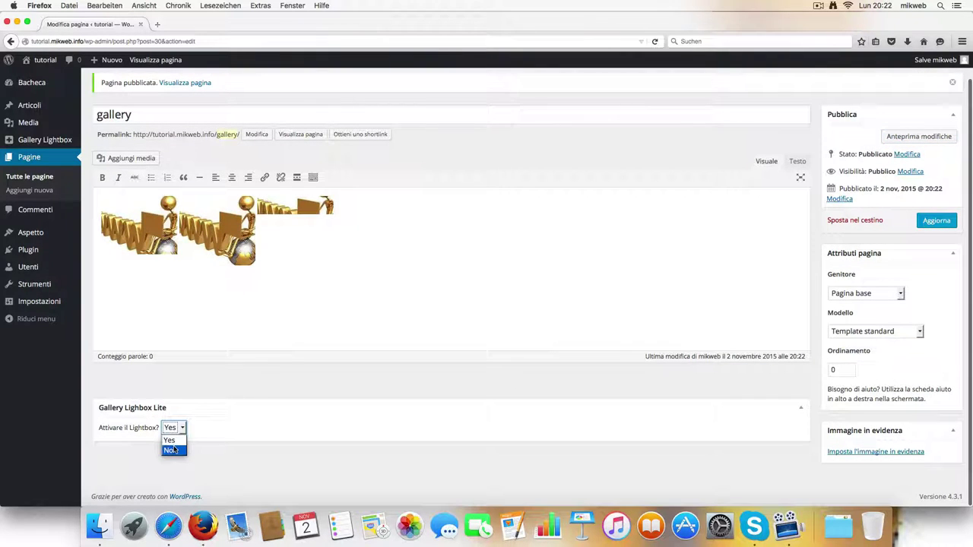
click(937, 222)
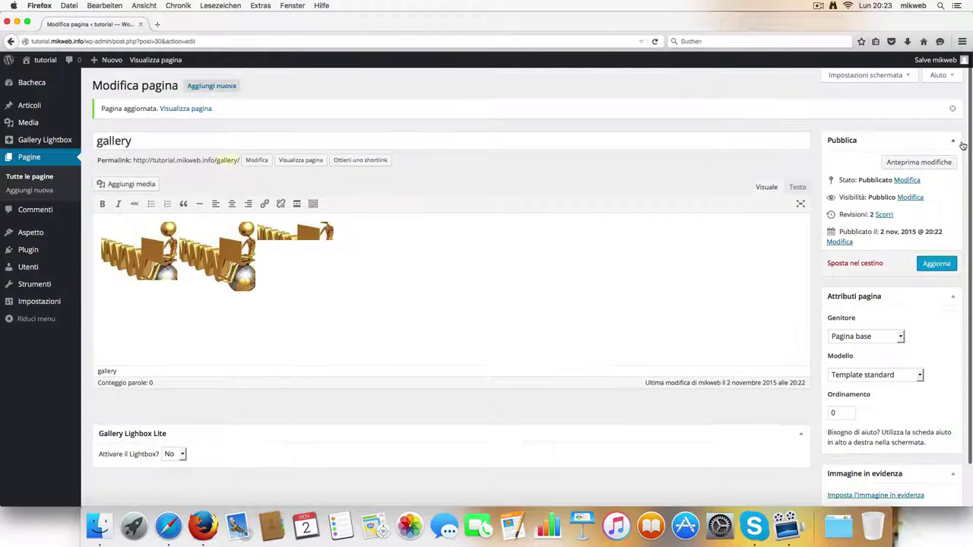
Step: Preview the updated page, open the first gallery image to examine how it displays, and return to the gallery
click(934, 162)
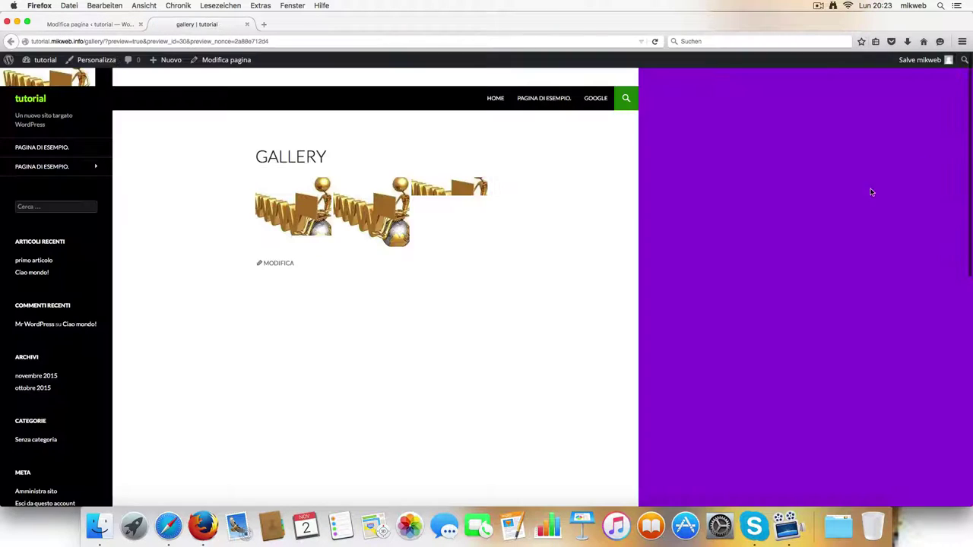
click(316, 216)
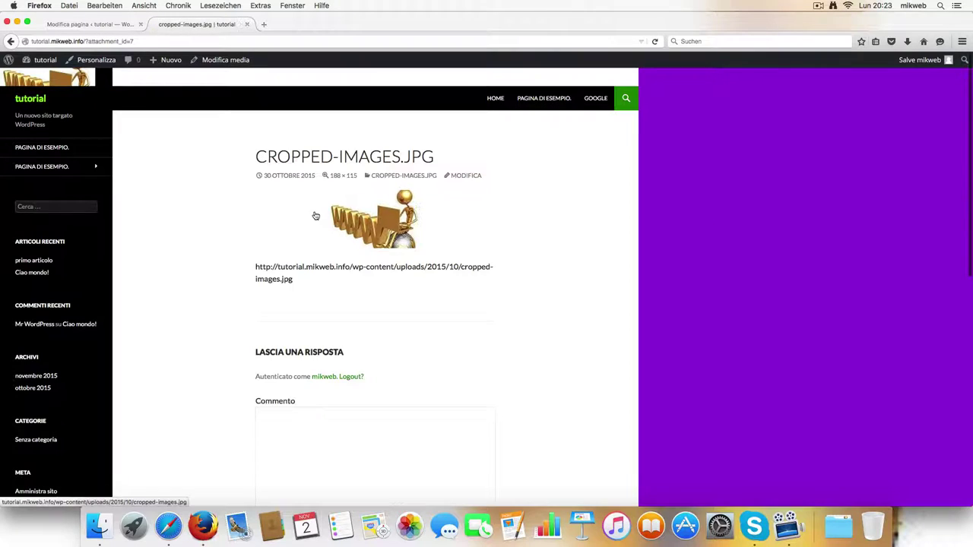
scroll(437, 233, down, 3)
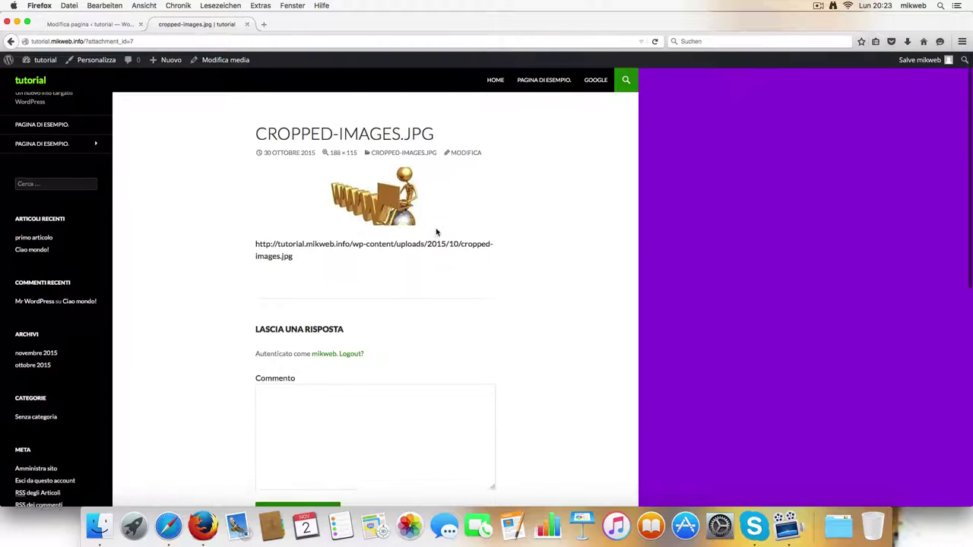
scroll(437, 233, up, 3)
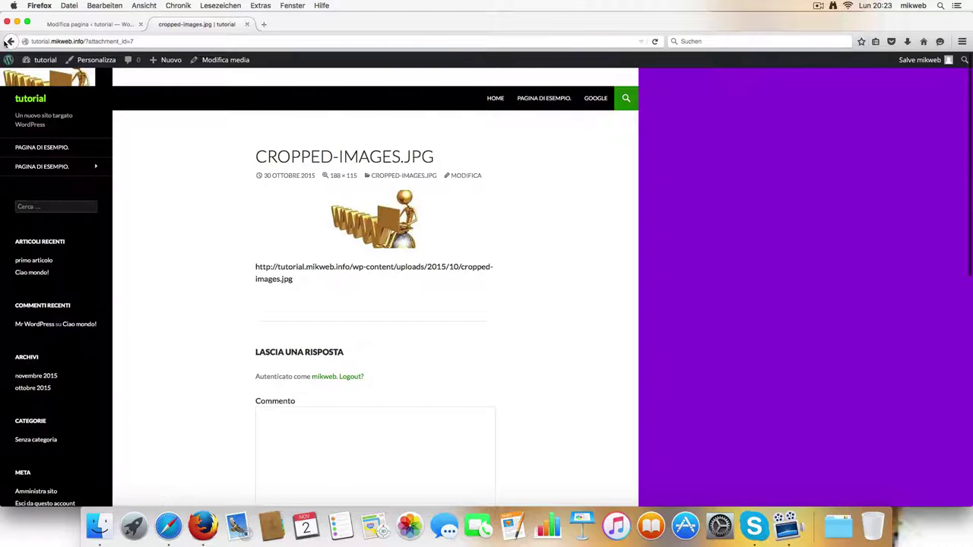
click(11, 42)
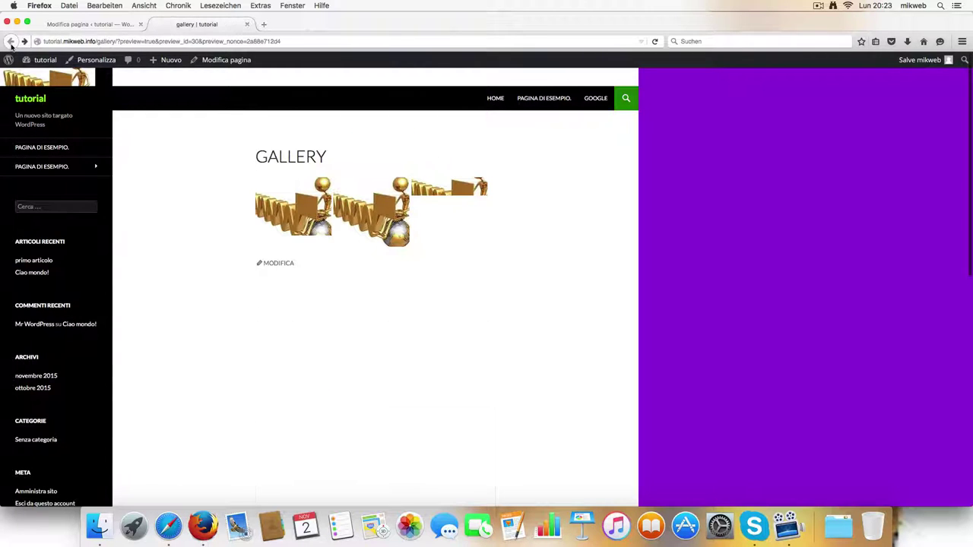
Step: Open the second gallery image, view its full-size file, and go back to the gallery page
click(368, 202)
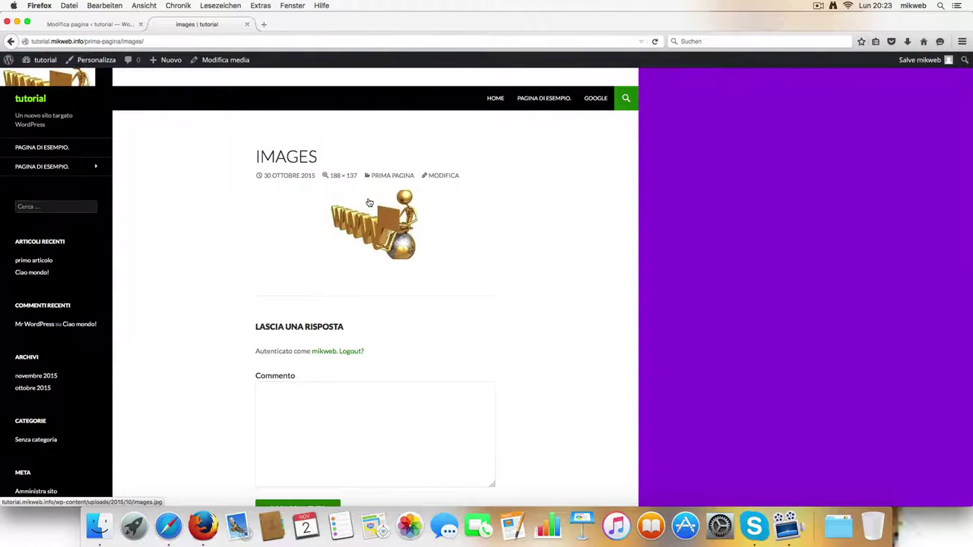
click(366, 218)
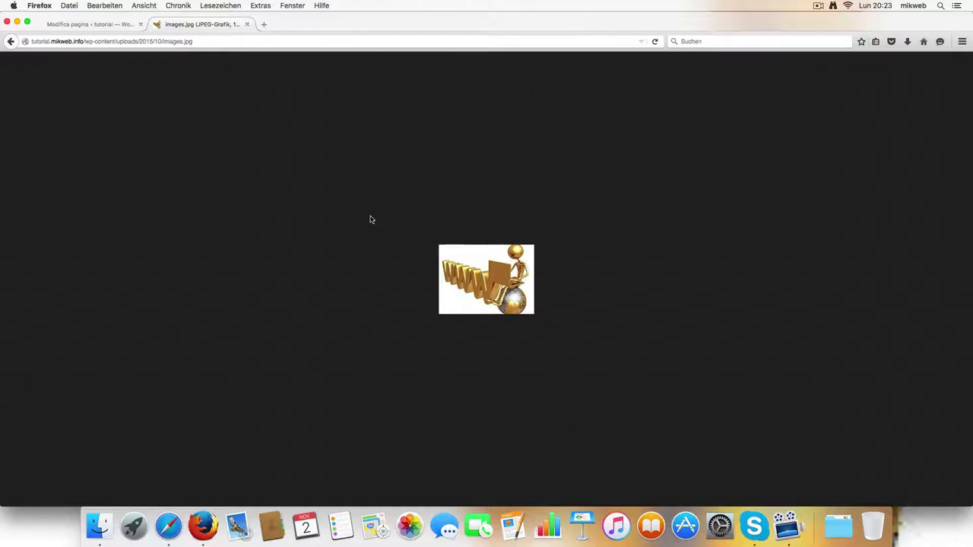
click(11, 42)
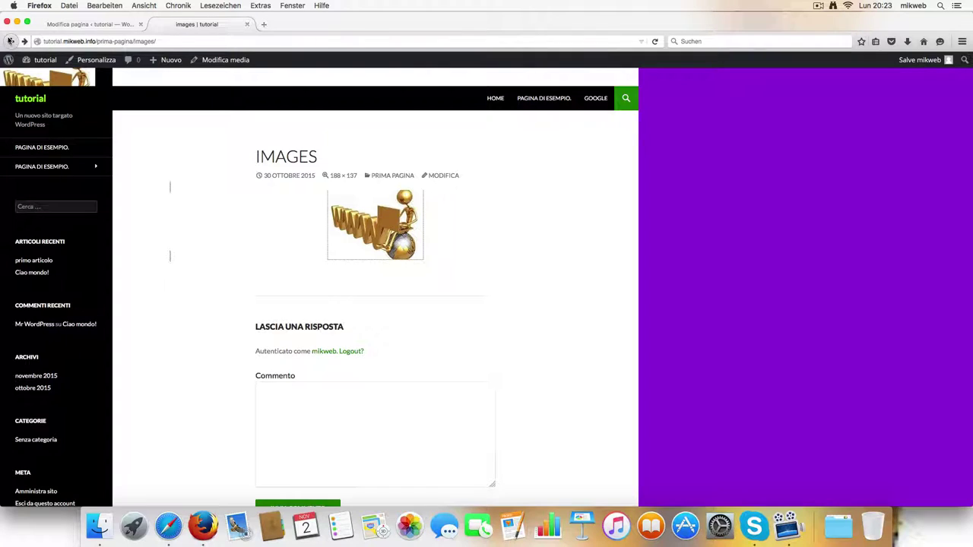
click(11, 41)
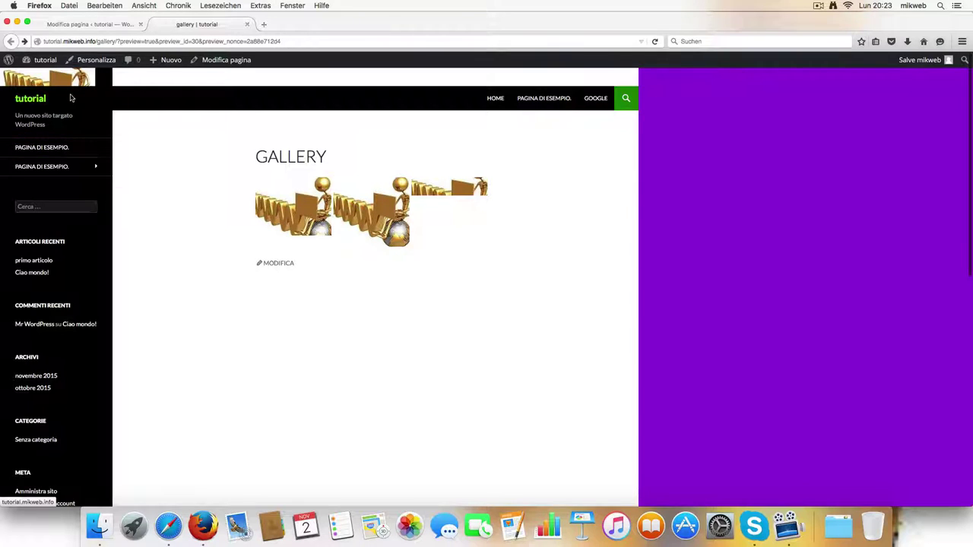
Step: Go to the site's dashboard and open the "gallery" page for editing from the list of pages
mouse_move(50, 60)
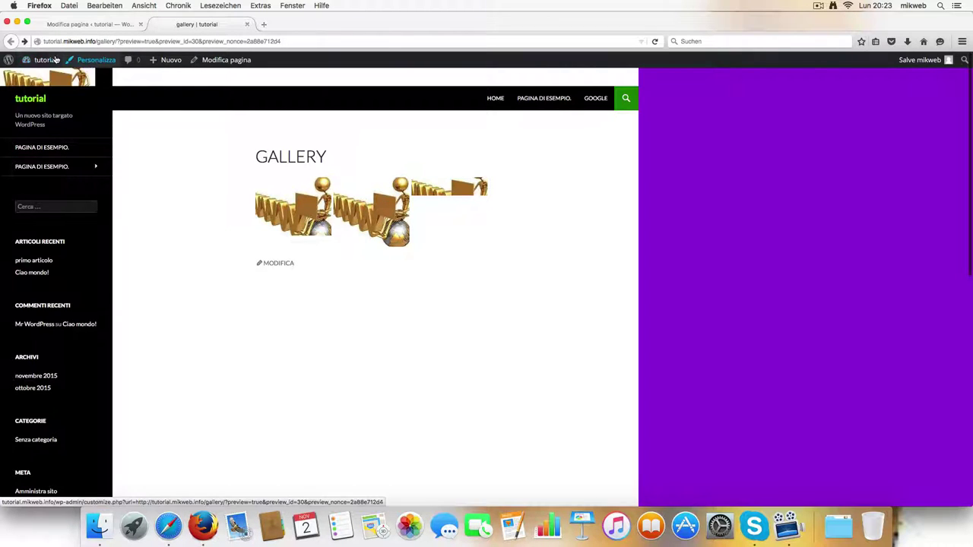
click(34, 78)
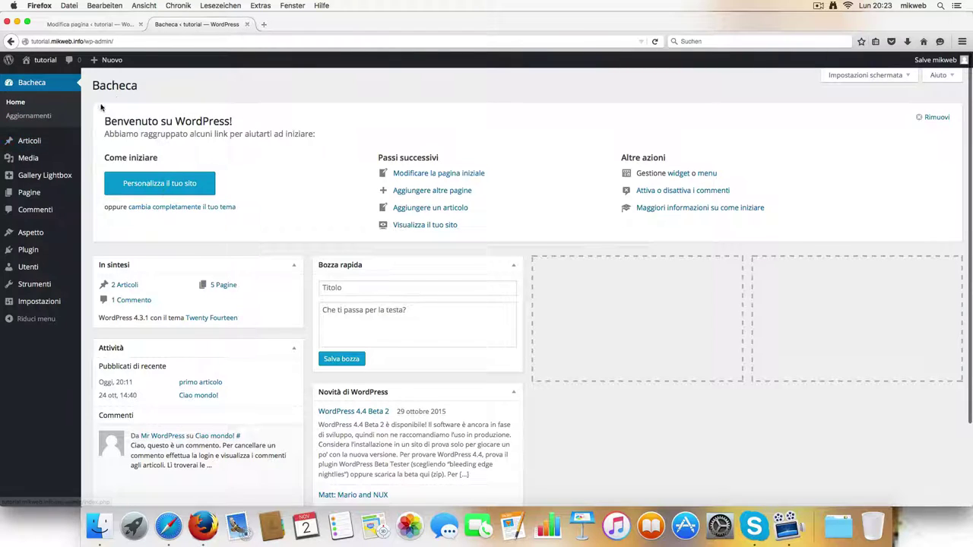
mouse_move(46, 141)
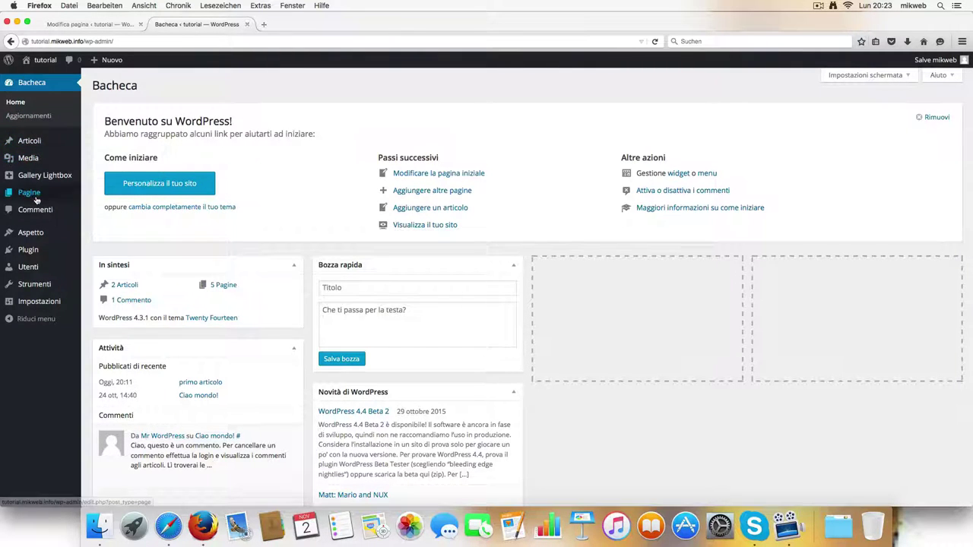
mouse_move(37, 196)
click(119, 199)
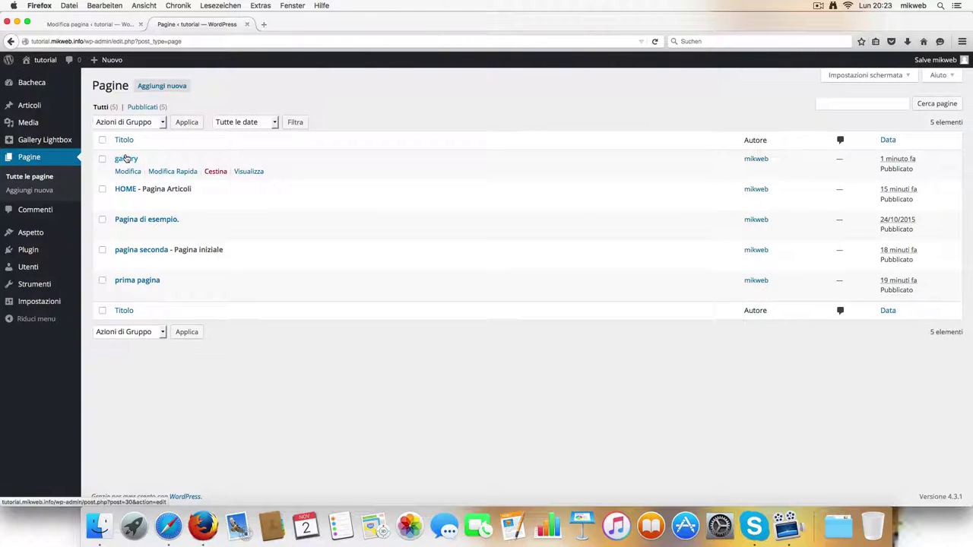
click(128, 173)
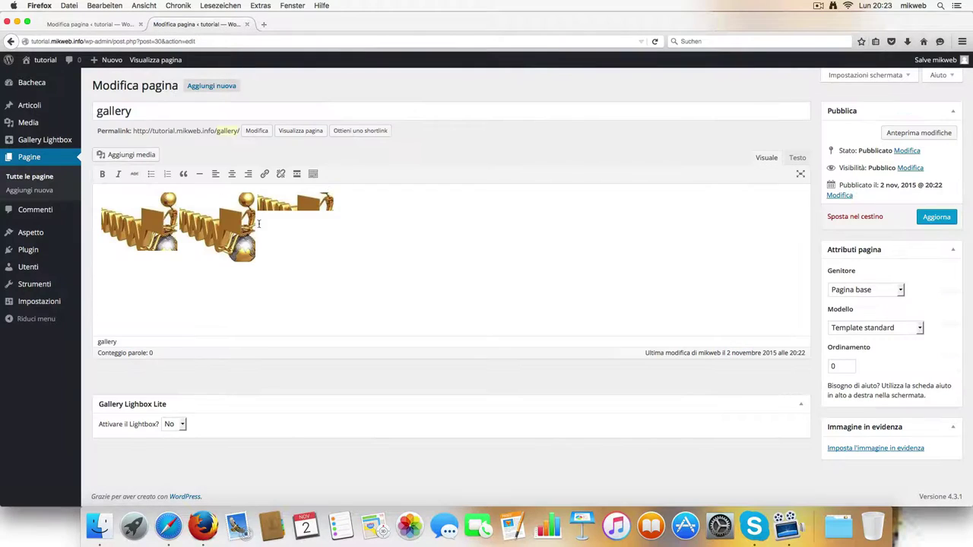
Step: Set the gallery page's "Attivare il Lightbox?" option to Yes and update the page
click(184, 427)
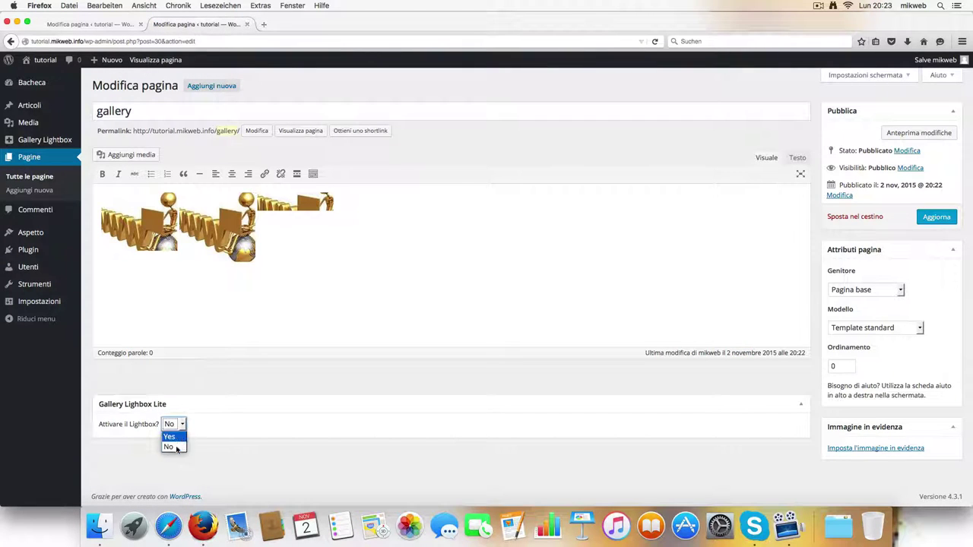
click(177, 445)
click(931, 221)
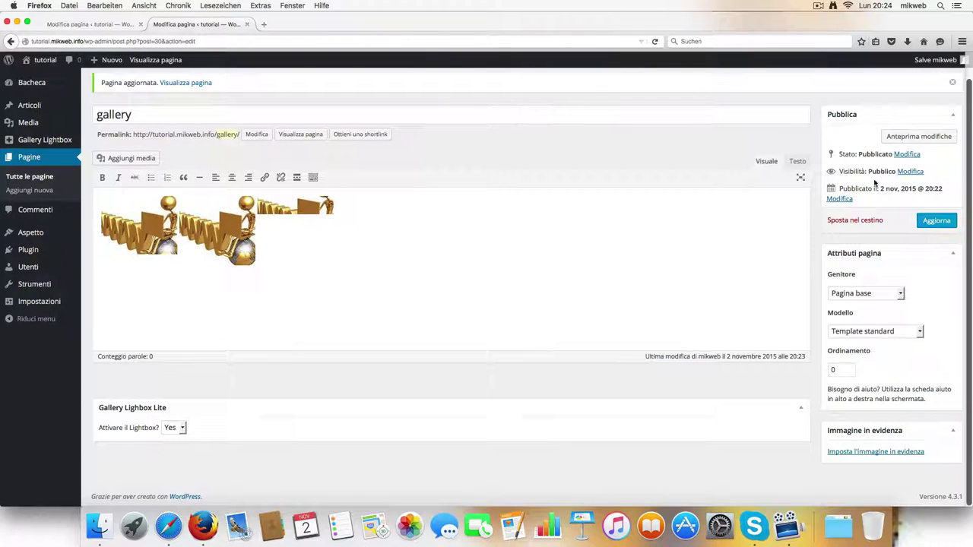
Step: Preview the gallery page again, open an image in the lightbox, browse through all the images, and close the lightbox
click(916, 136)
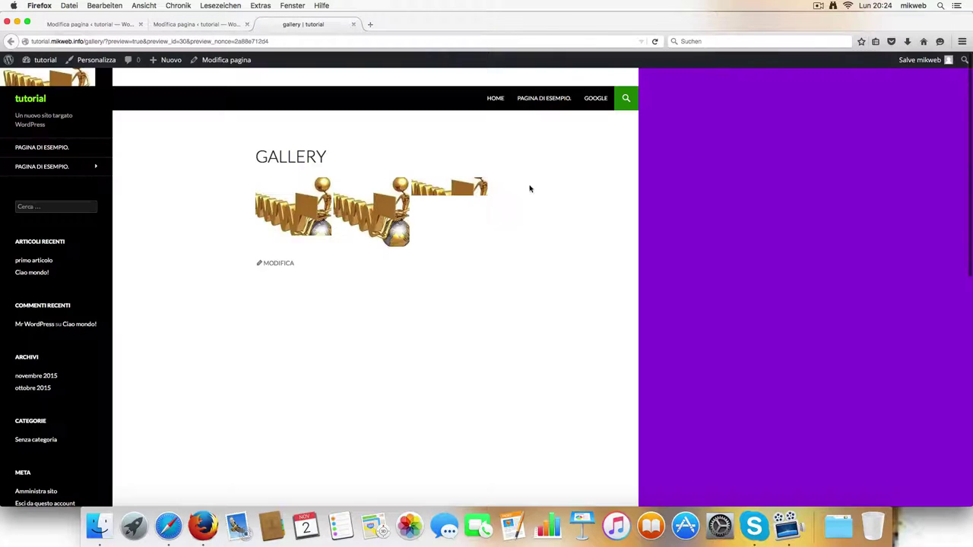
click(335, 210)
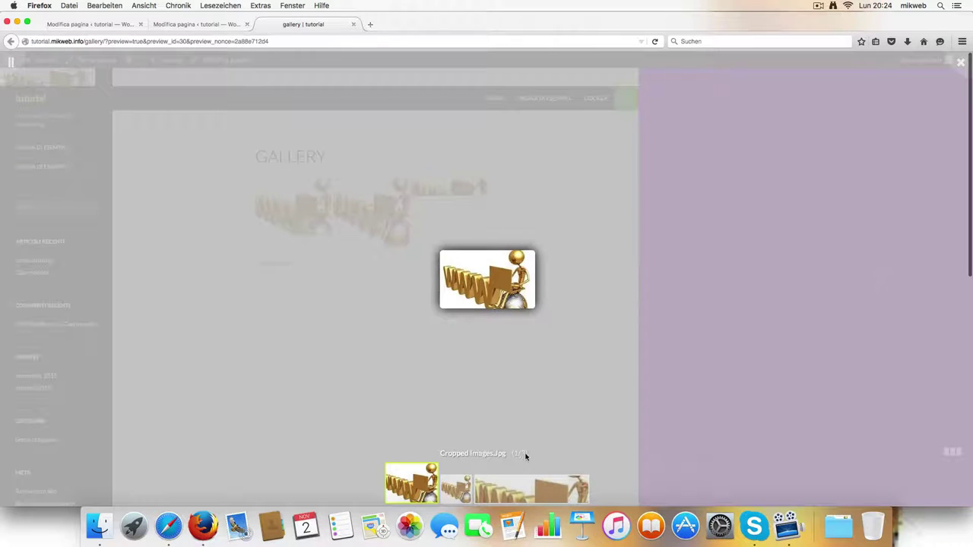
click(470, 495)
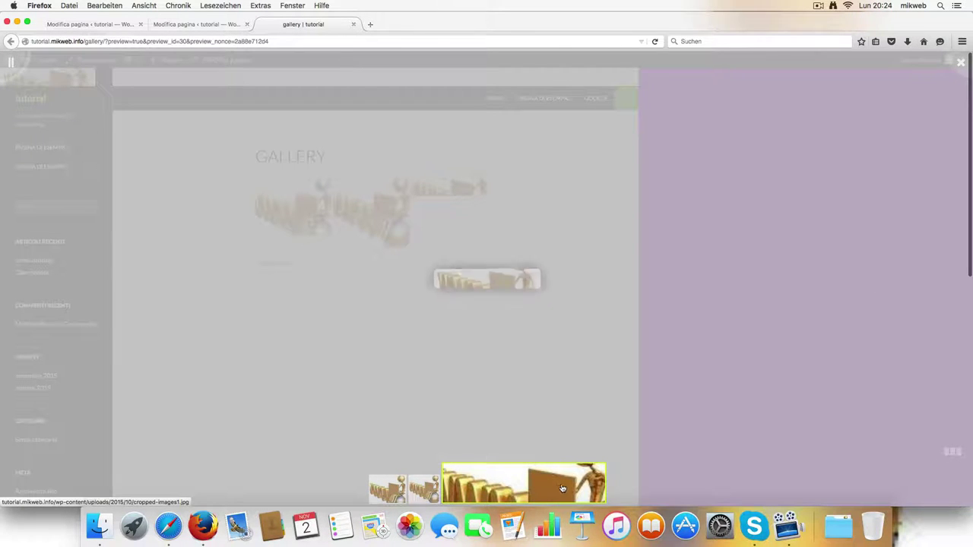
click(723, 260)
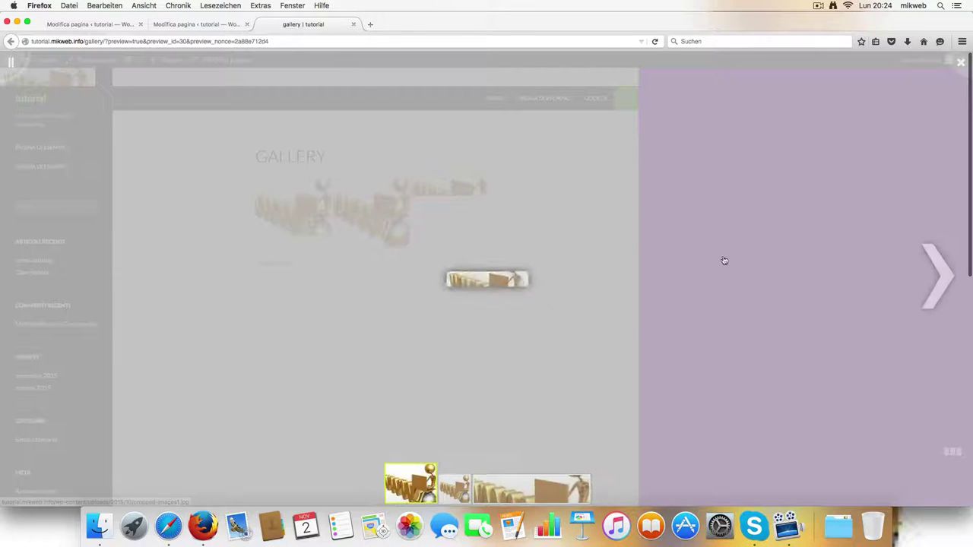
click(941, 285)
click(941, 285)
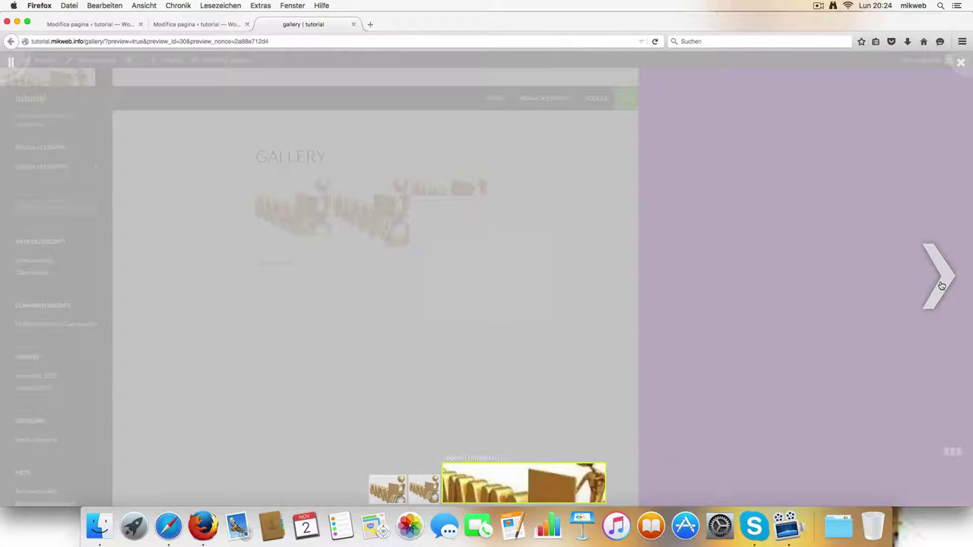
click(941, 285)
click(941, 285)
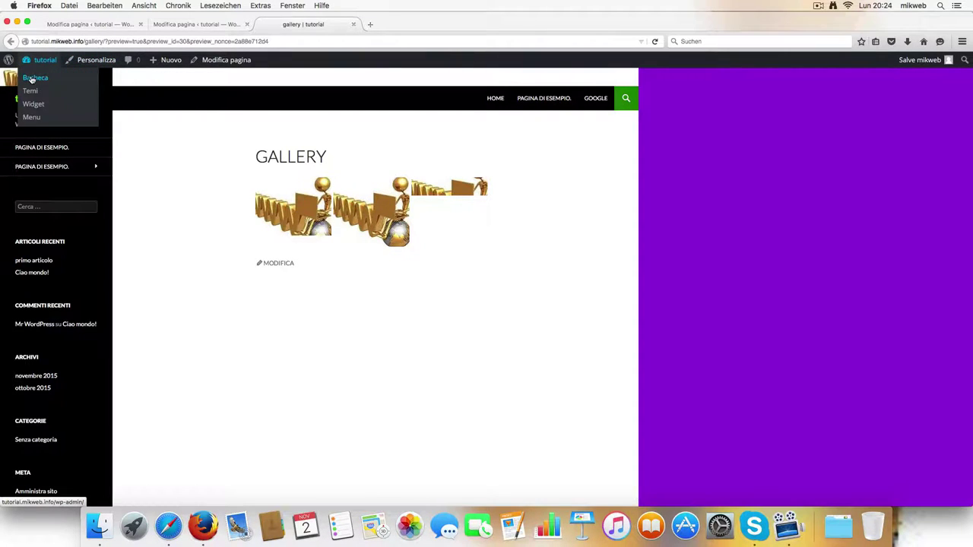
Step: Return to the site's dashboard and open the page for adding new plugins
click(32, 78)
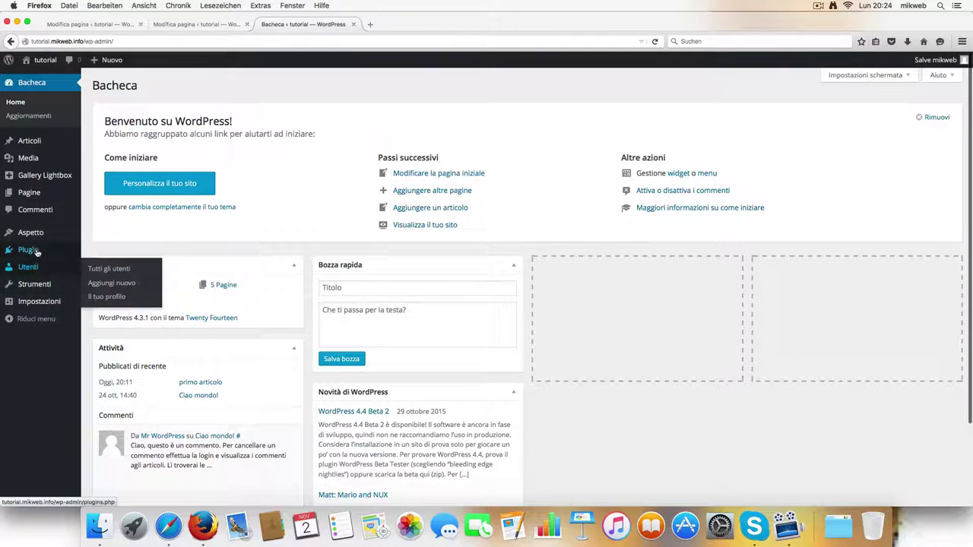
mouse_move(33, 249)
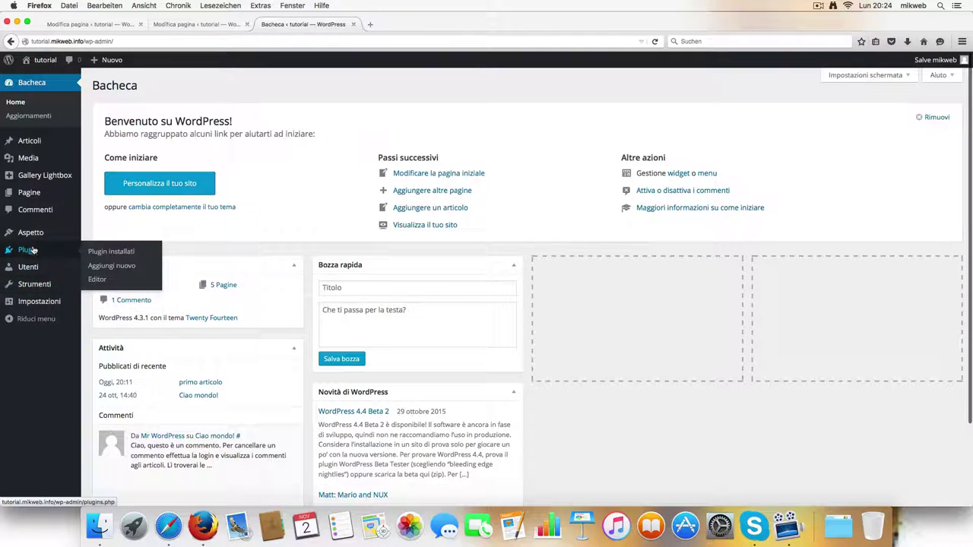
click(108, 268)
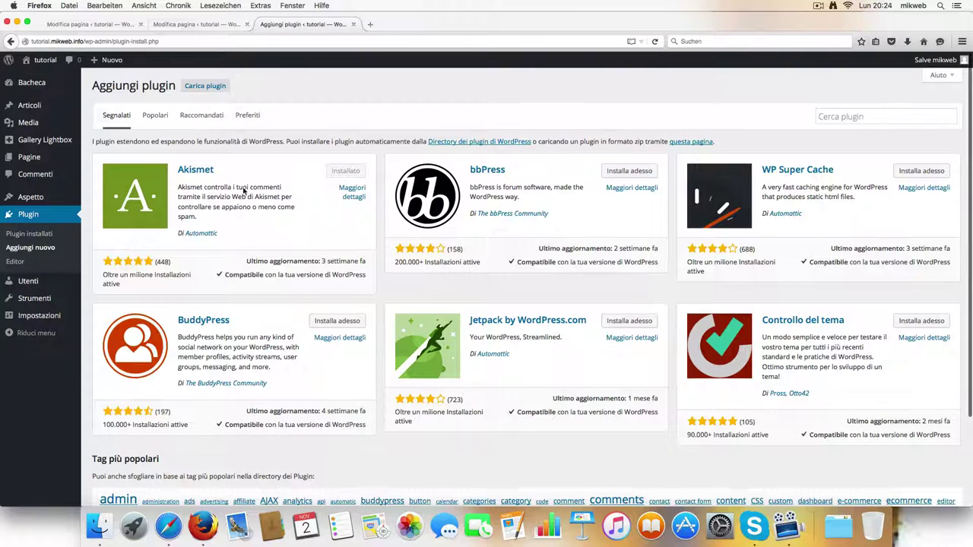
Step: Filter the plugin directory by the popular tag "contact form" and look through the listed plugins
scroll(247, 194, down, 3)
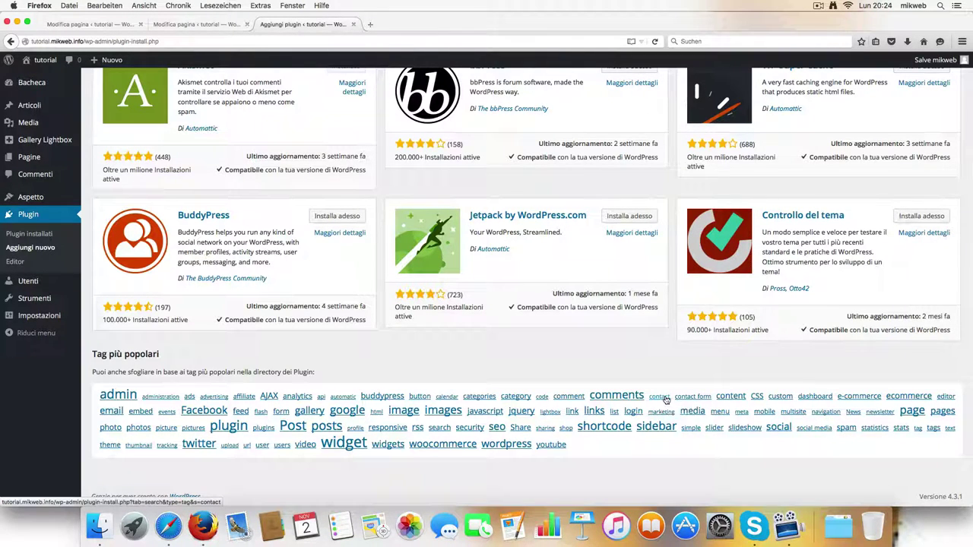
click(692, 397)
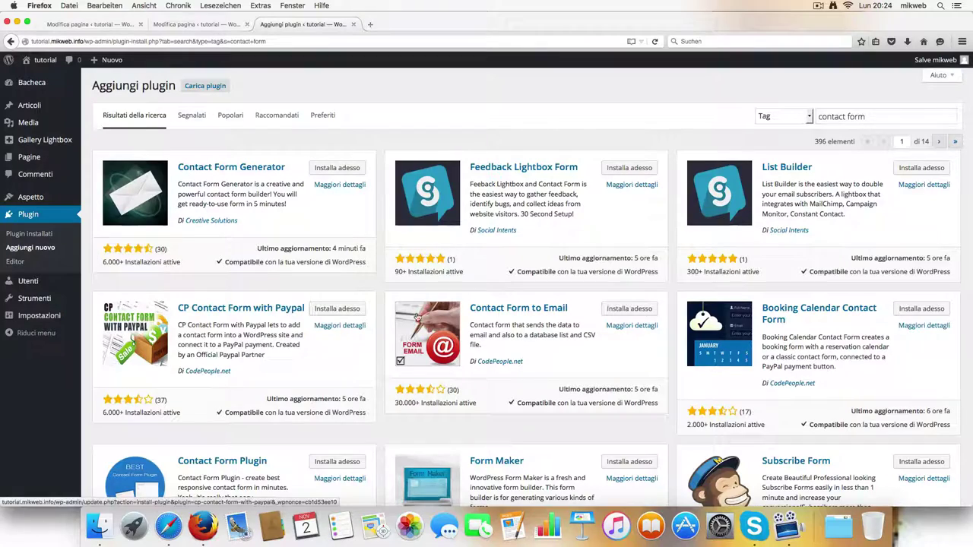
scroll(490, 329, down, 3)
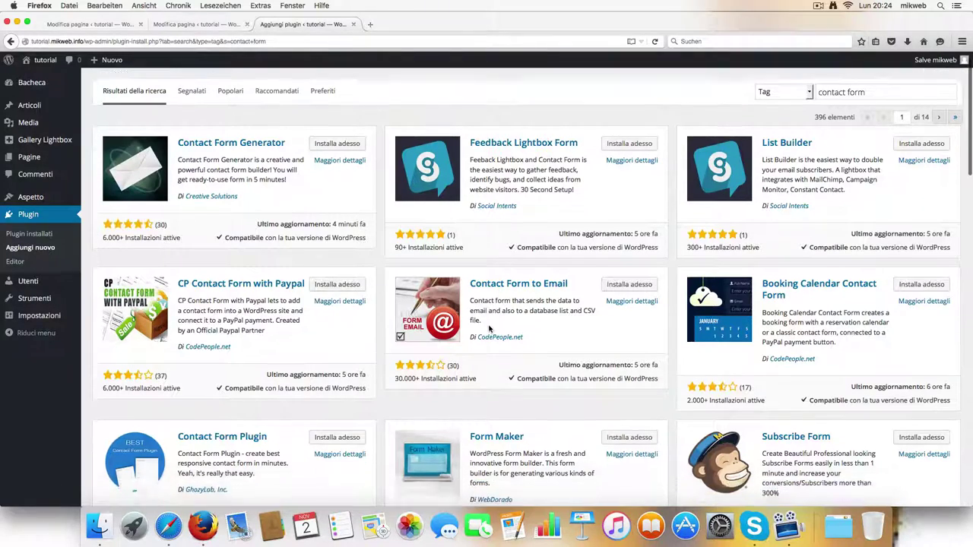
scroll(506, 331, down, 4)
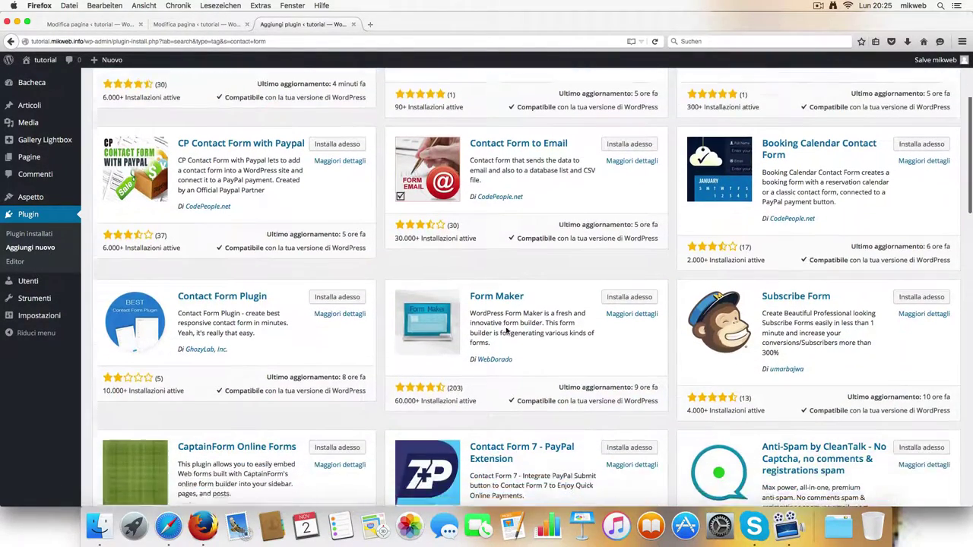
Step: Look through the remaining contact form plugins on the first results page, checking their ratings, installation counts and compatibility
scroll(507, 330, down, 2)
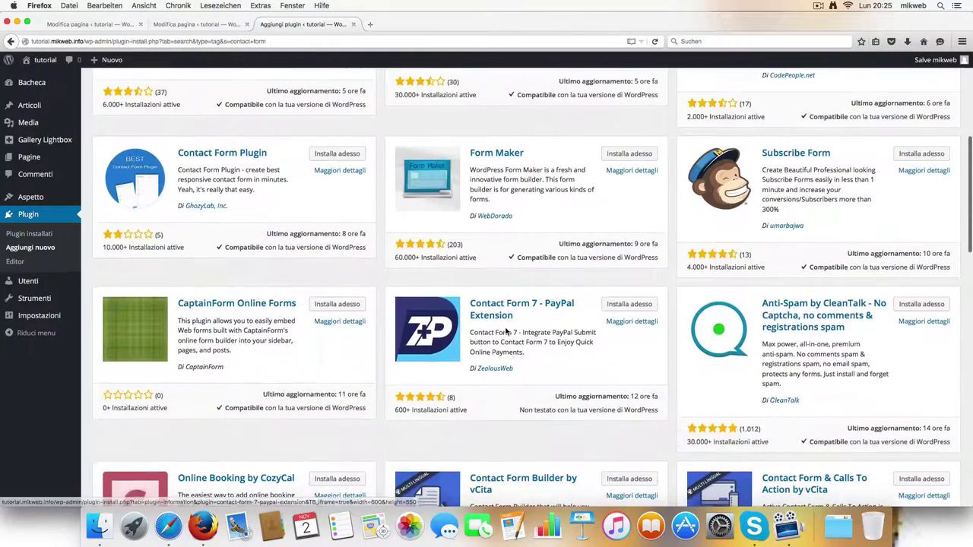
scroll(575, 341, down, 2)
scroll(578, 343, down, 2)
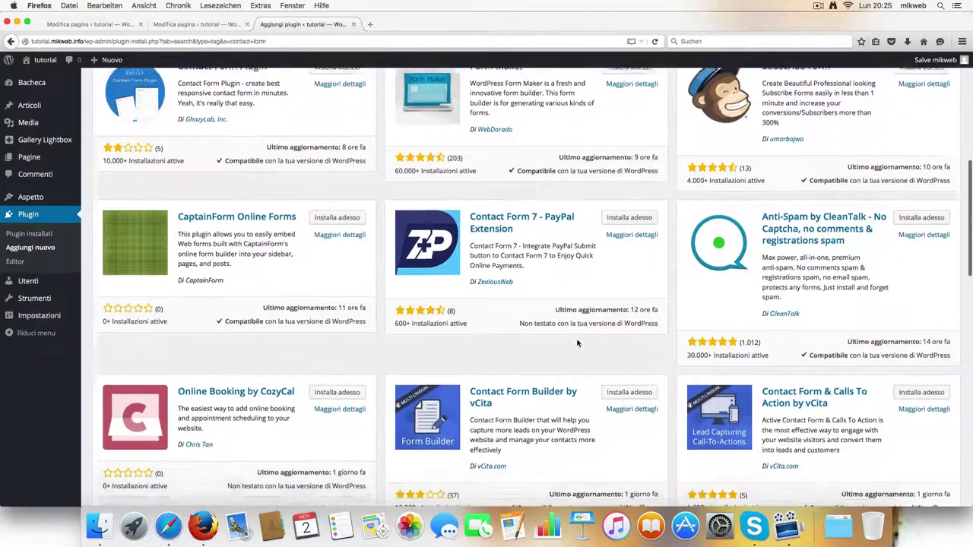
scroll(577, 343, down, 1)
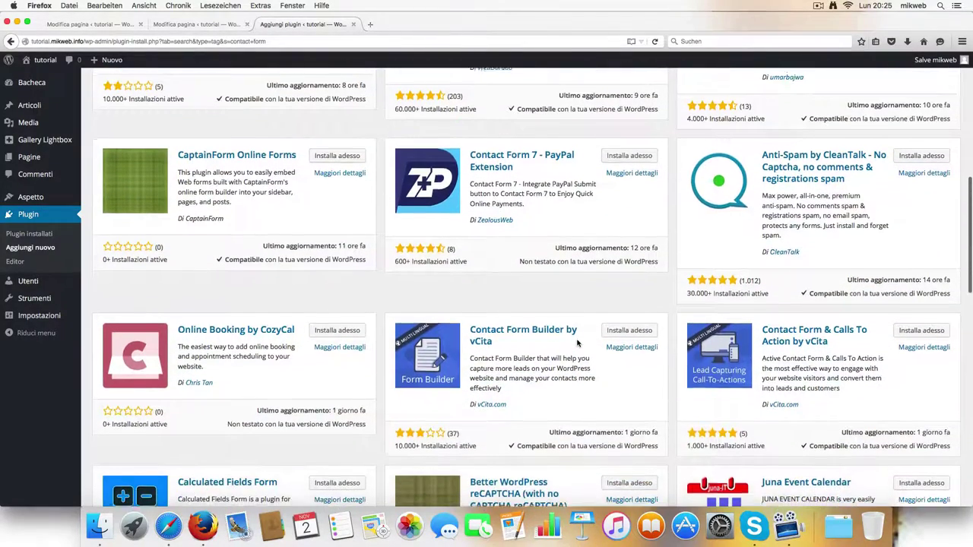
scroll(577, 342, down, 2)
scroll(577, 343, down, 2)
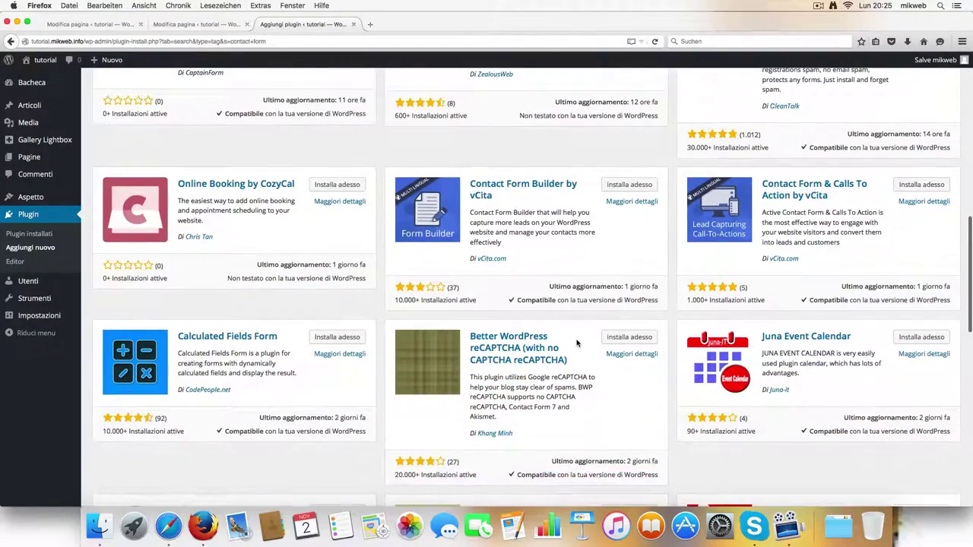
scroll(577, 343, down, 2)
scroll(577, 343, down, 4)
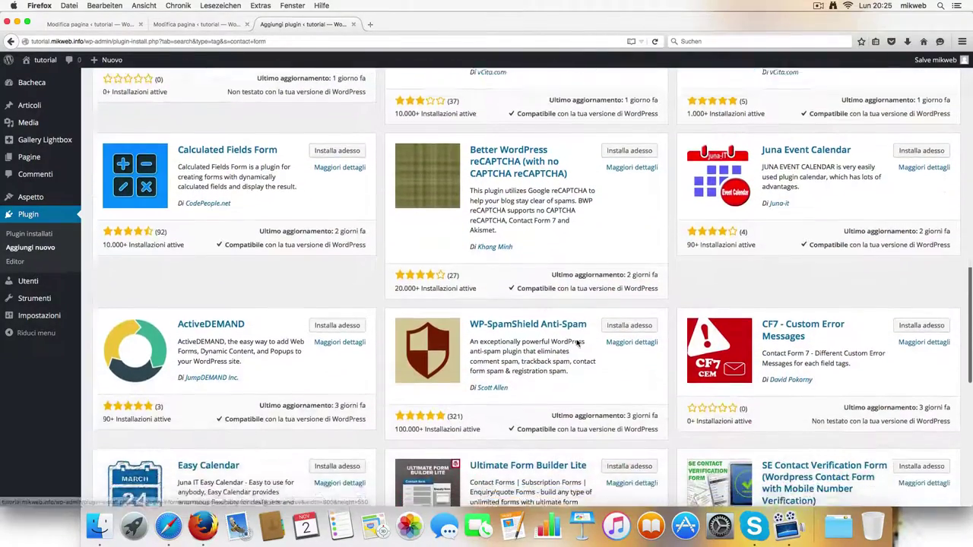
scroll(576, 343, down, 3)
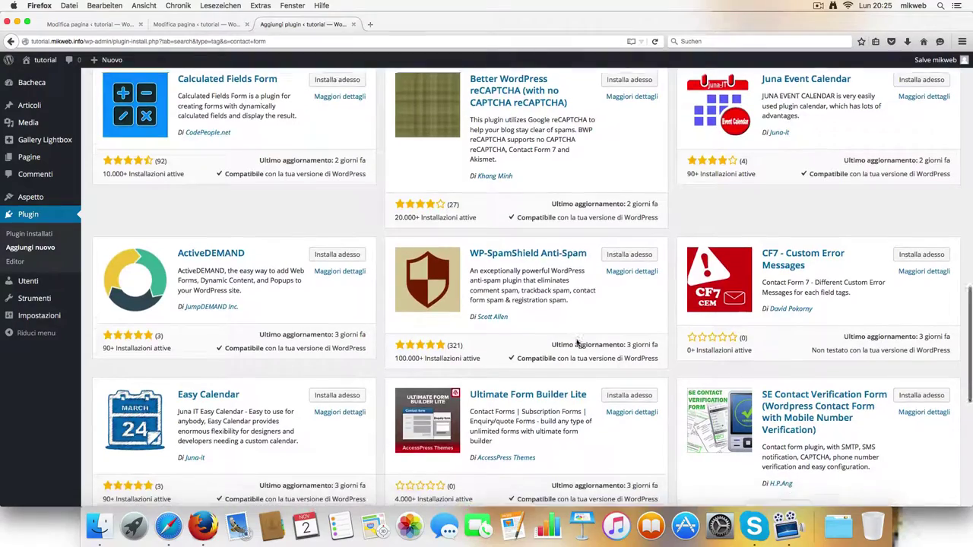
scroll(576, 344, down, 5)
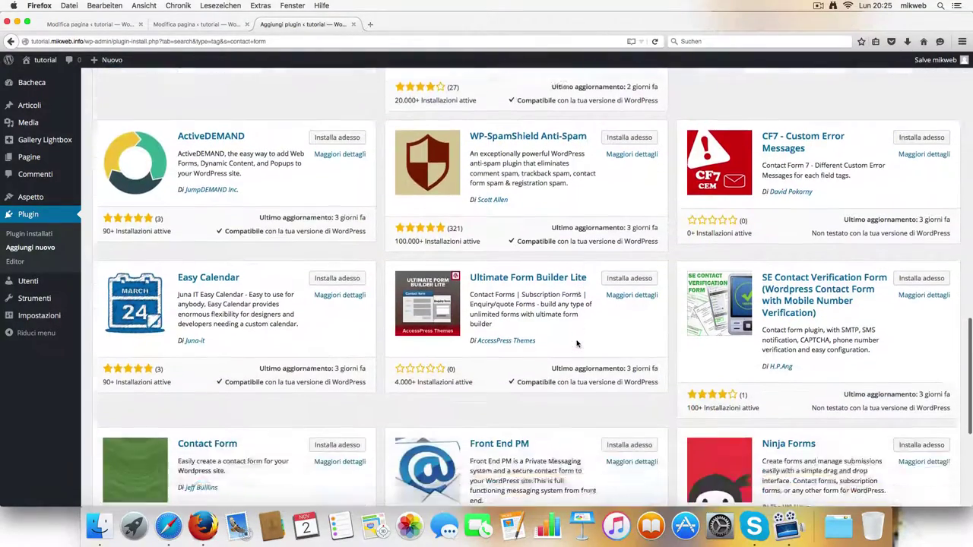
scroll(576, 344, down, 2)
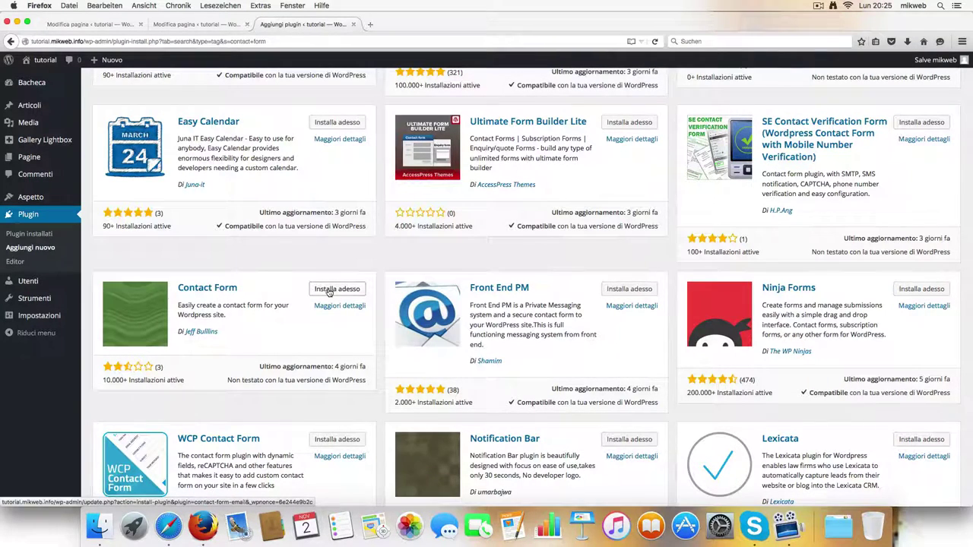
Step: Install the WCP Contact Form plugin from the results and activate it
scroll(319, 302, down, 3)
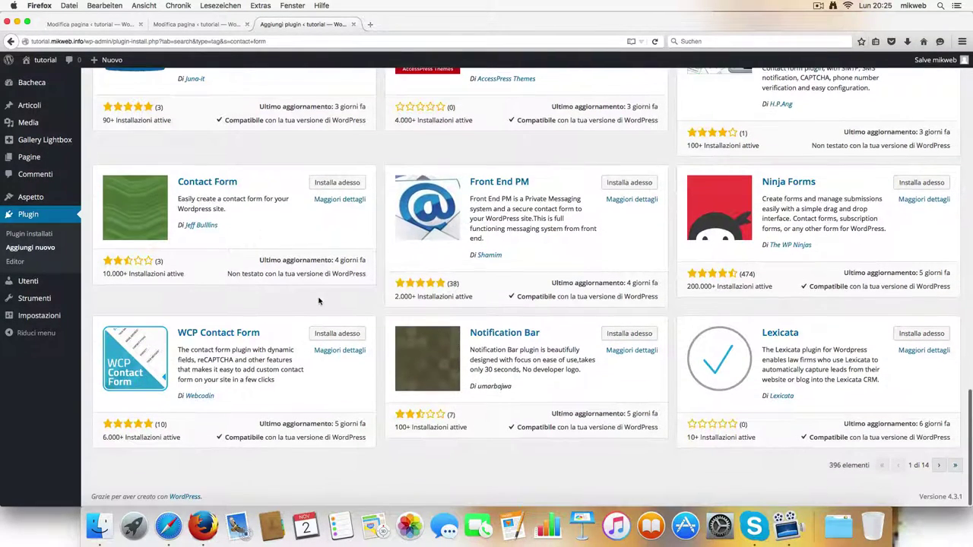
click(337, 334)
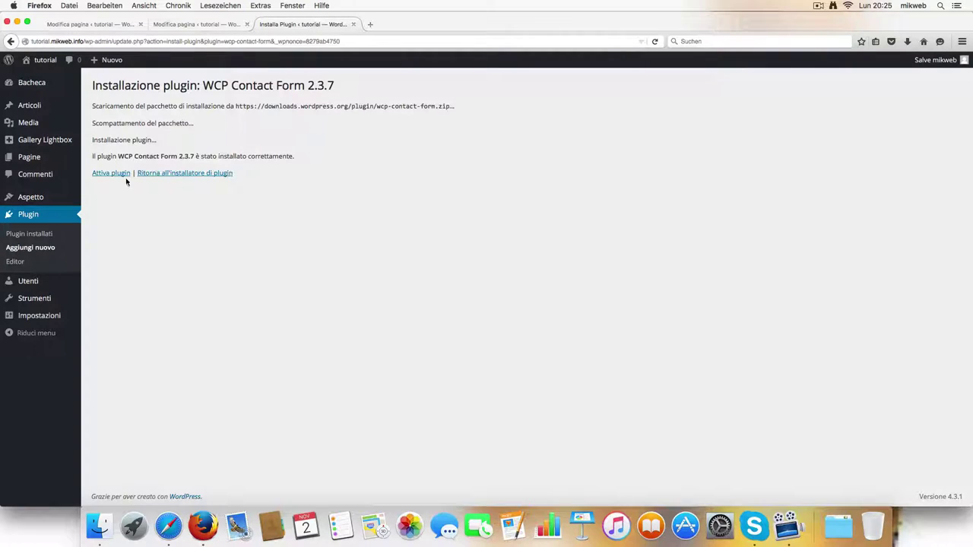
click(117, 174)
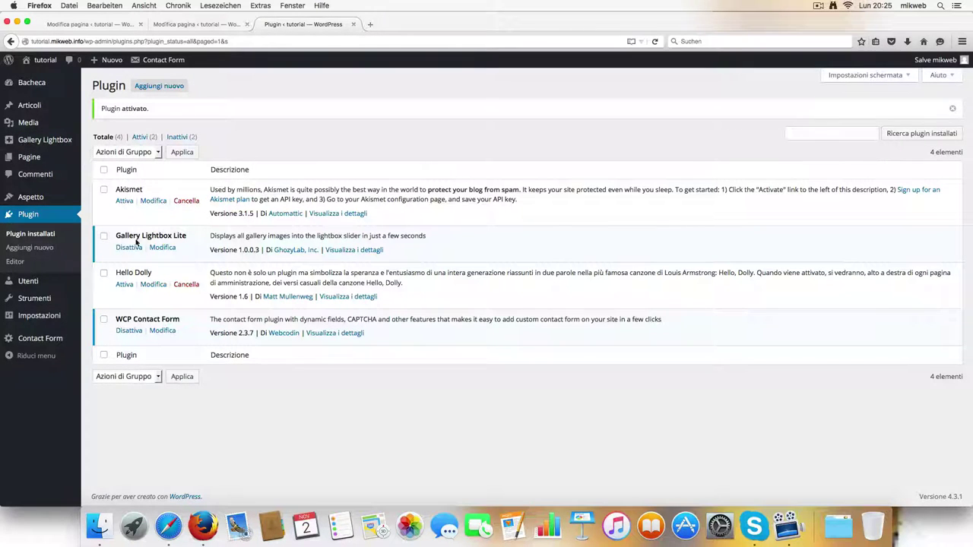
Step: Open the WCP Contact Form settings and review the form fields and submit button options
mouse_move(52, 340)
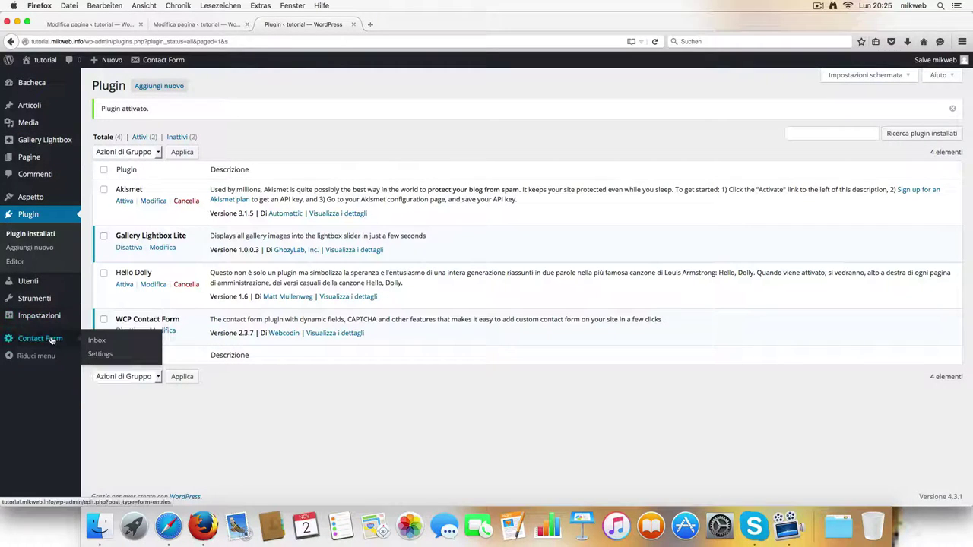
click(99, 355)
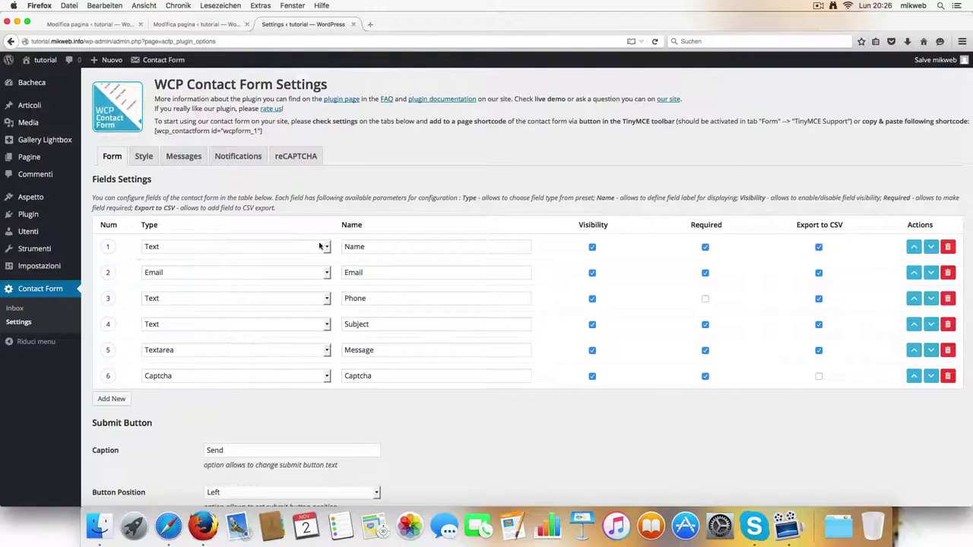
scroll(398, 255, down, 3)
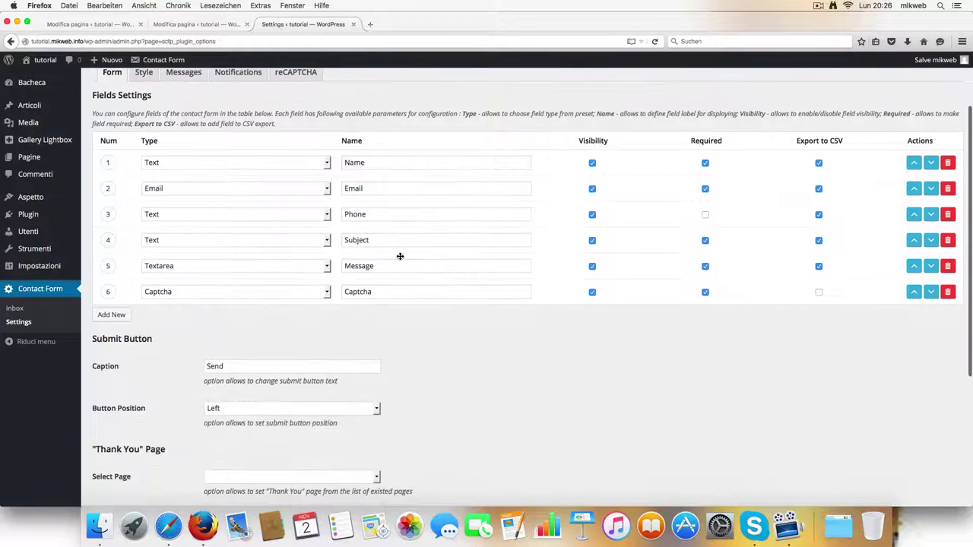
scroll(400, 256, down, 4)
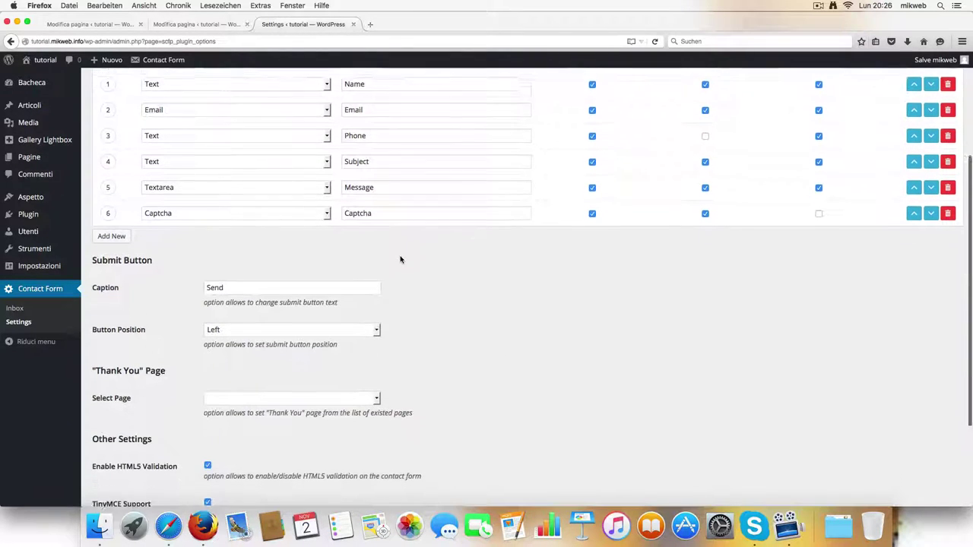
scroll(401, 260, down, 2)
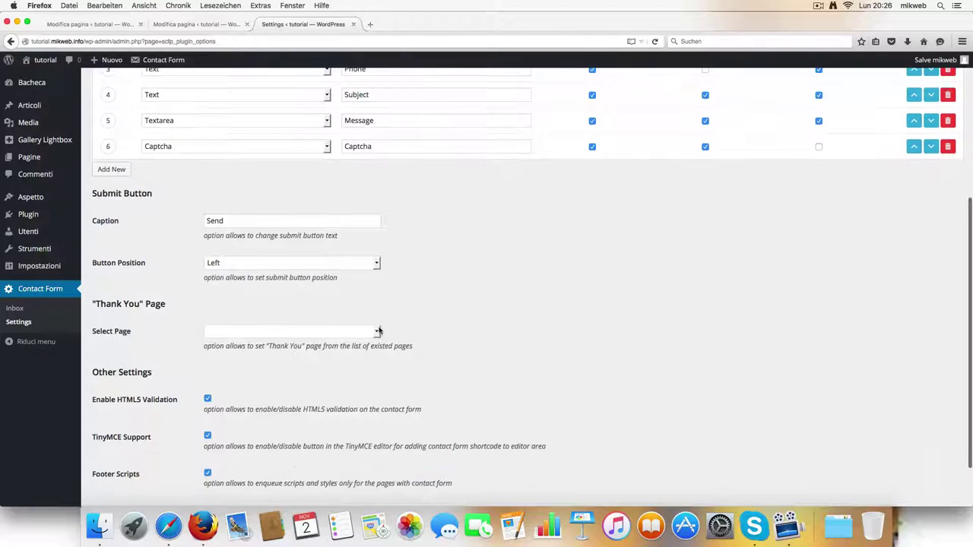
Step: Choose "pagina seconda" as the contact form's "Thank You" page
click(379, 331)
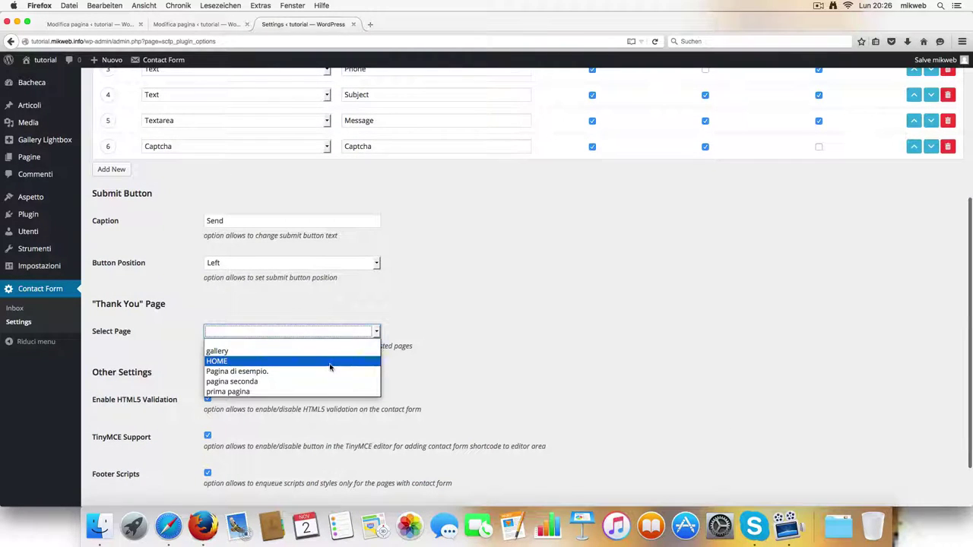
click(266, 361)
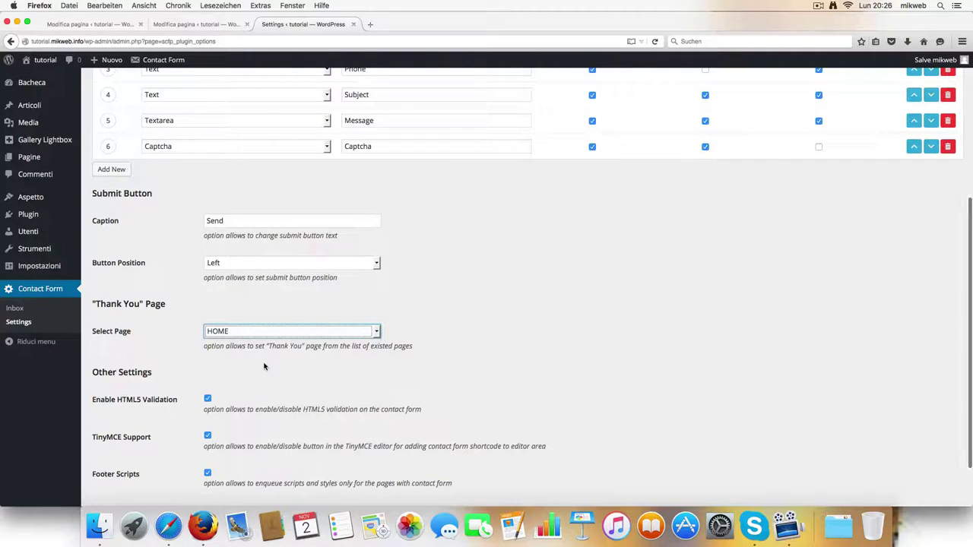
click(360, 332)
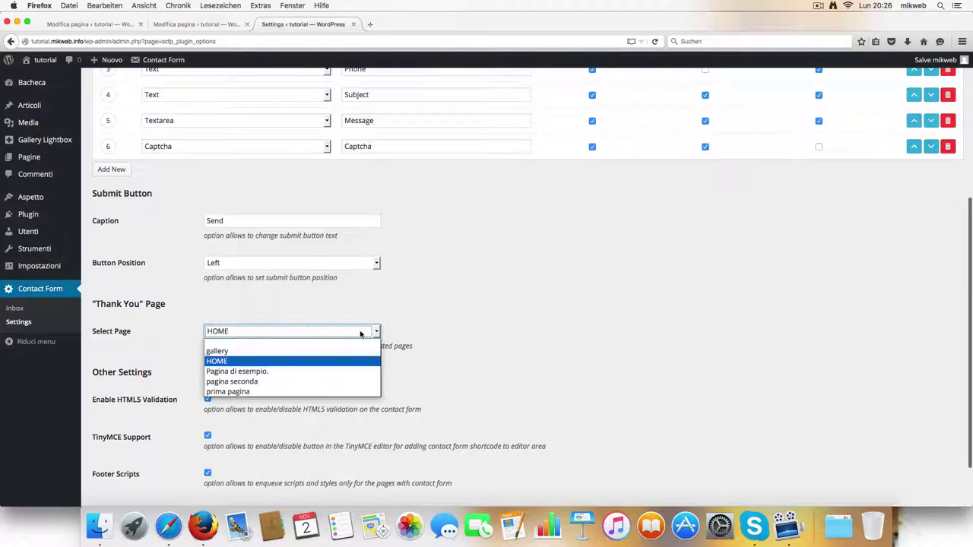
click(277, 382)
scroll(426, 354, down, 2)
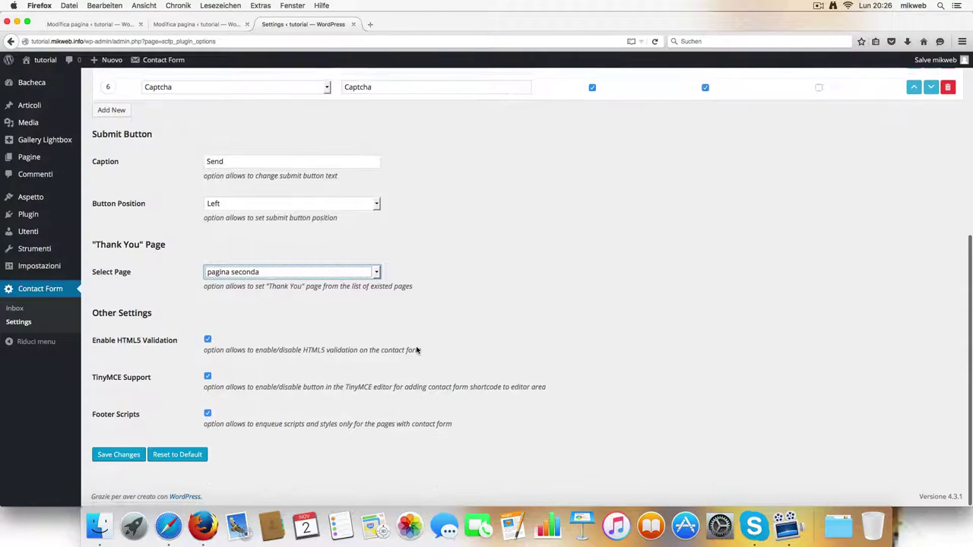
Step: Review the contact form's Style options, and its error and submit success messages
scroll(261, 344, up, 10)
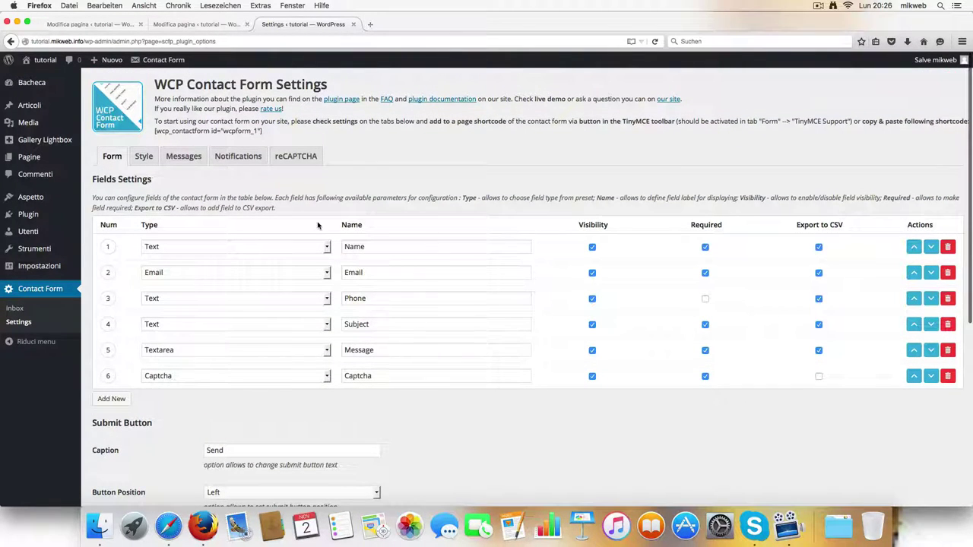
click(144, 158)
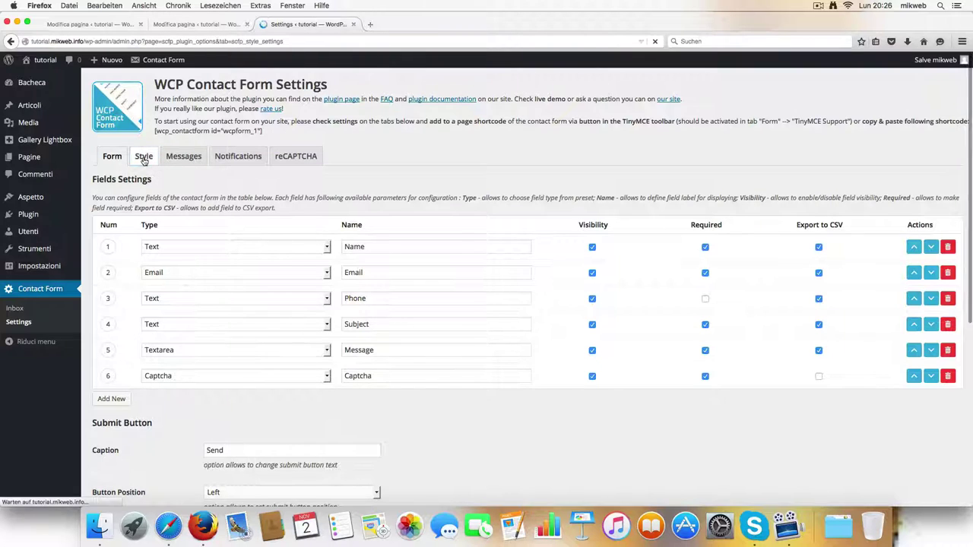
scroll(291, 228, down, 3)
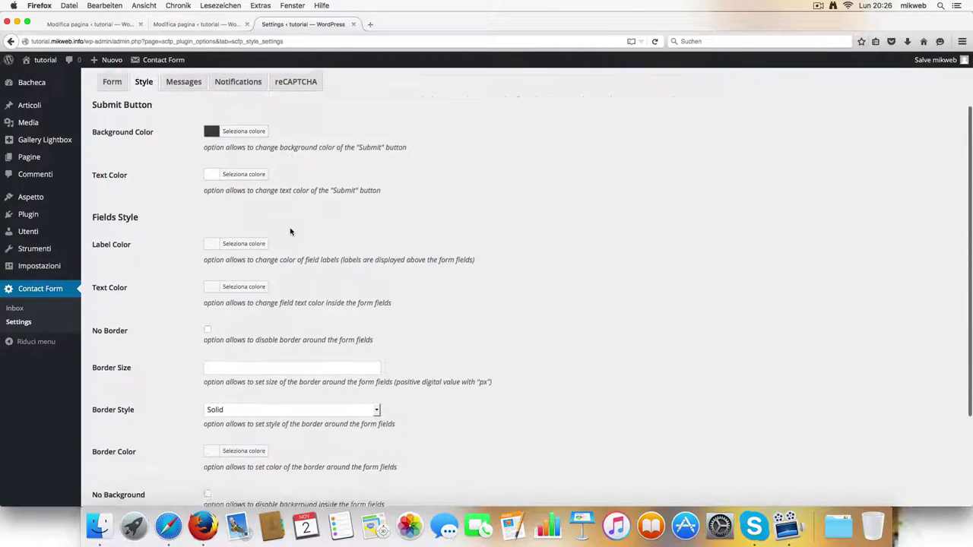
scroll(290, 231, down, 3)
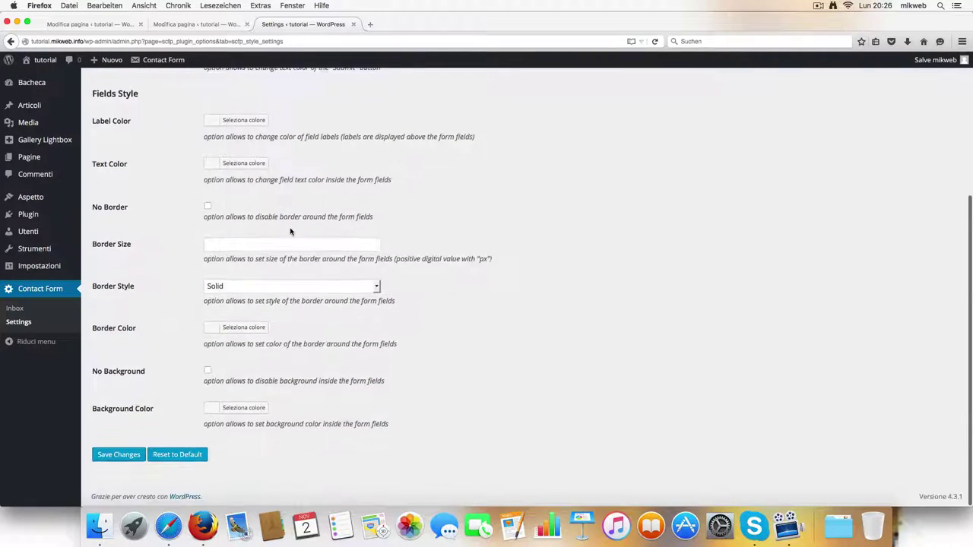
scroll(290, 228, up, 5)
click(184, 139)
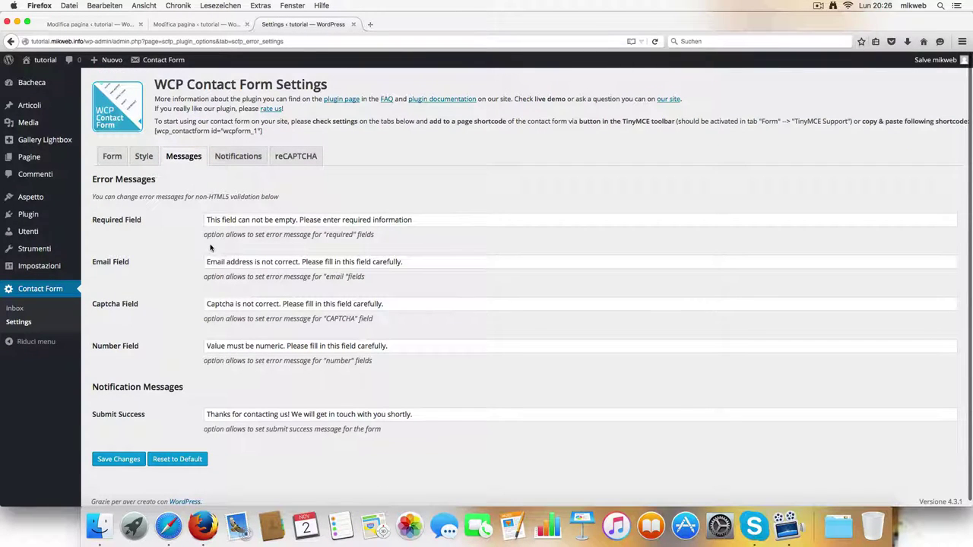
scroll(247, 308, down, 1)
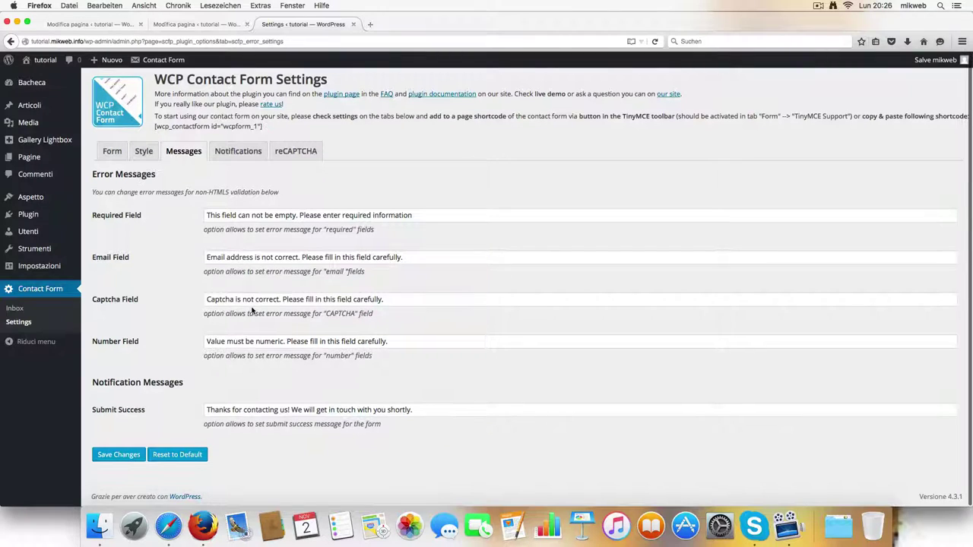
Step: Examine the contact form's Notifications settings, including the administrator's recipient email field and the admin and user message templates
scroll(252, 310, up, 1)
click(247, 162)
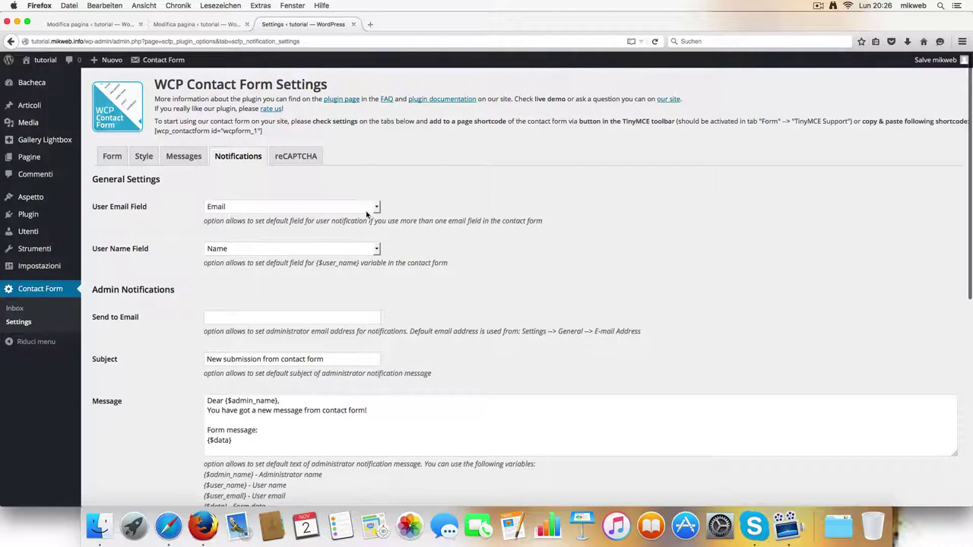
click(275, 317)
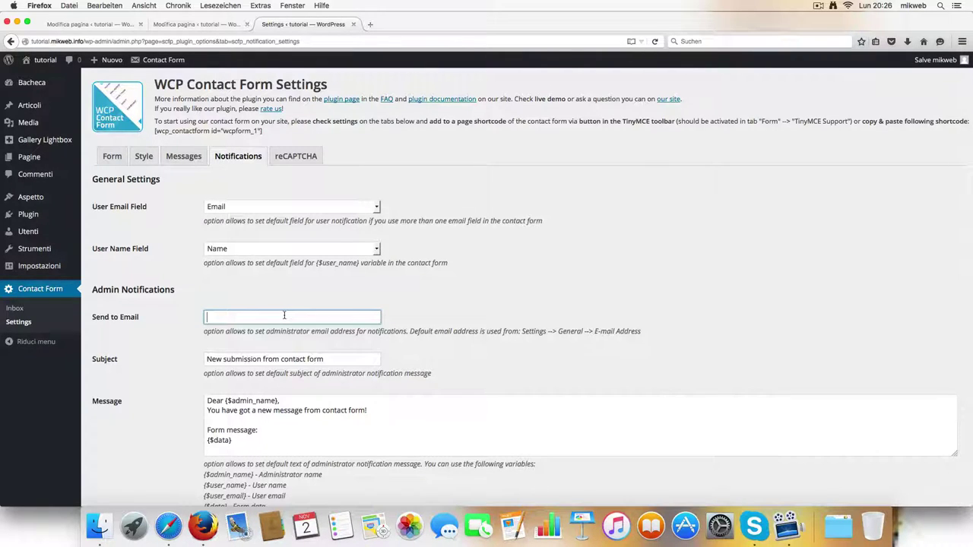
scroll(285, 318, down, 3)
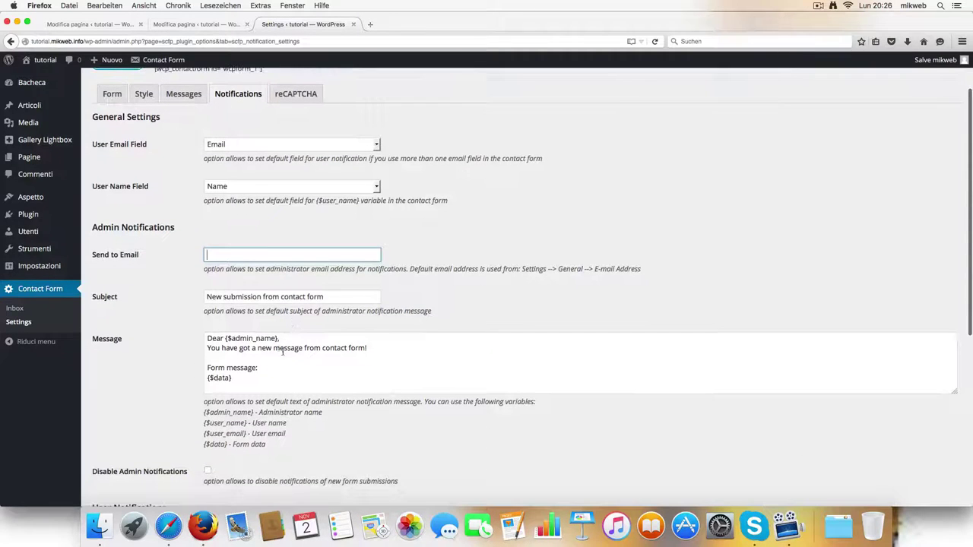
scroll(285, 349, down, 3)
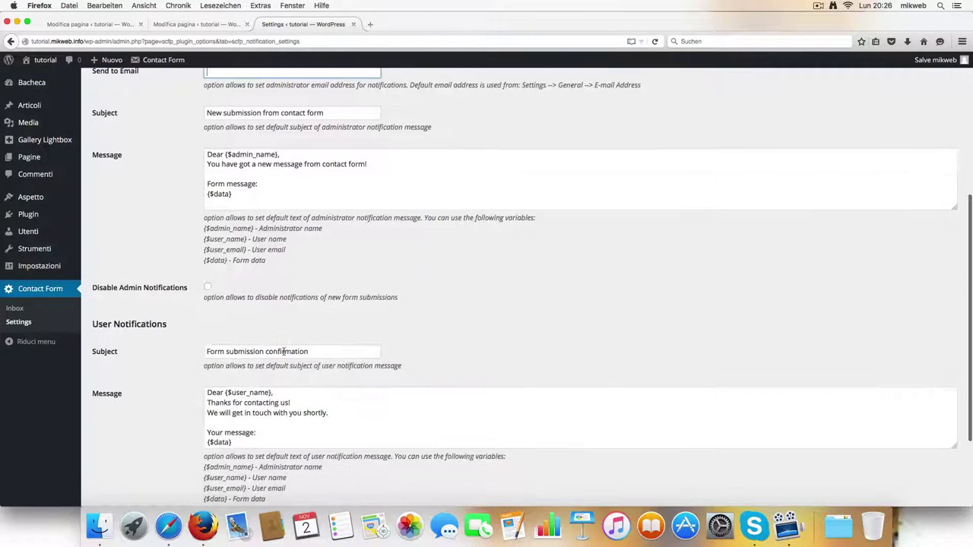
scroll(287, 352, down, 3)
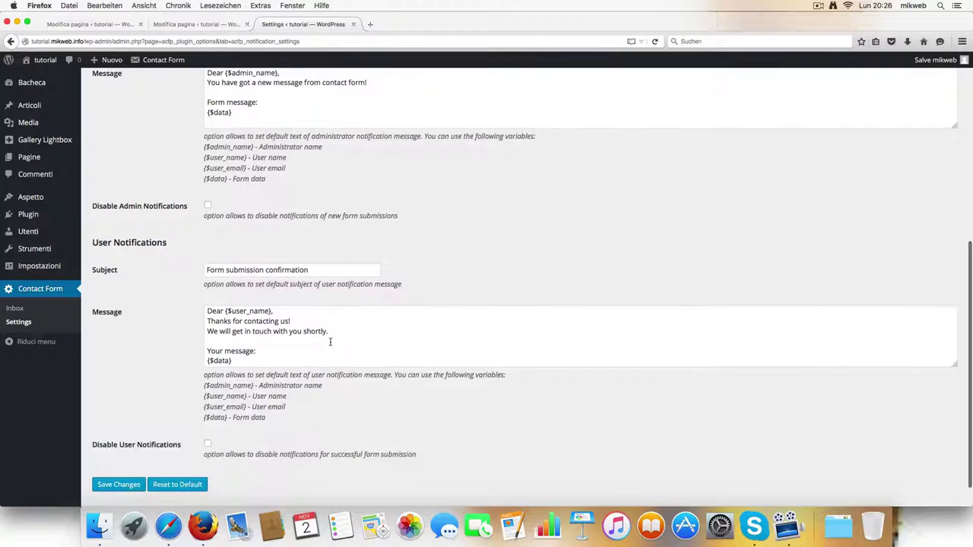
Step: Review the contact form's reCAPTCHA settings and save them without entering any keys
scroll(330, 342, up, 10)
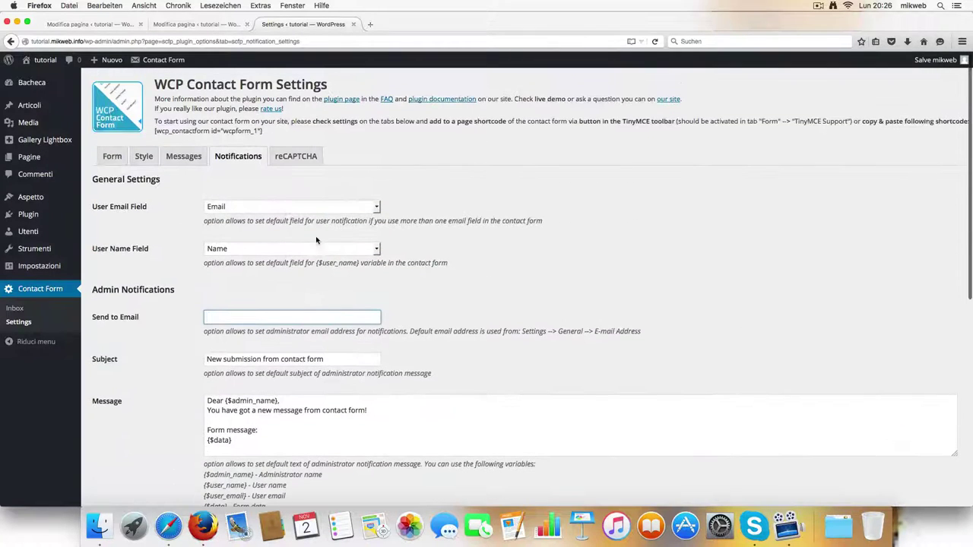
click(281, 157)
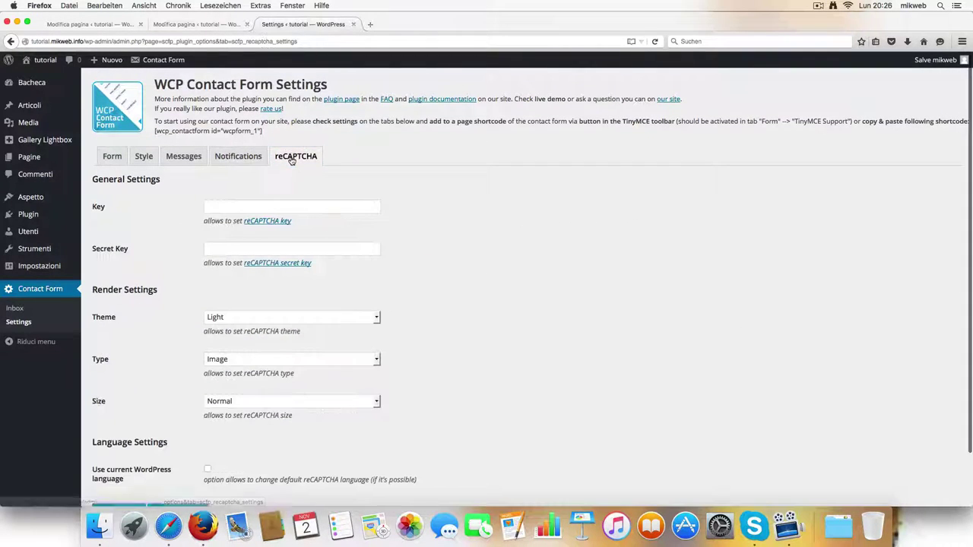
scroll(356, 235, down, 2)
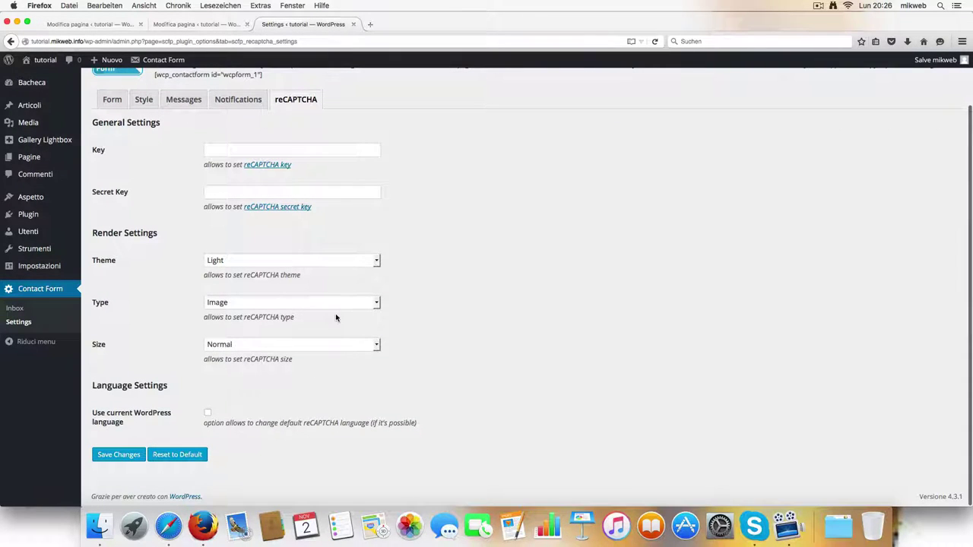
click(123, 457)
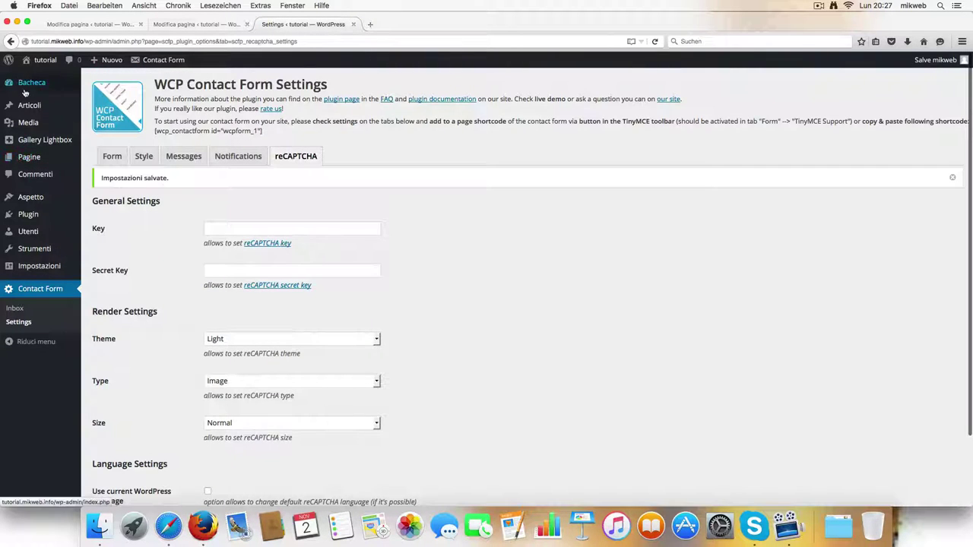
Step: Add a new page to the site and title it "contatto"
mouse_move(32, 161)
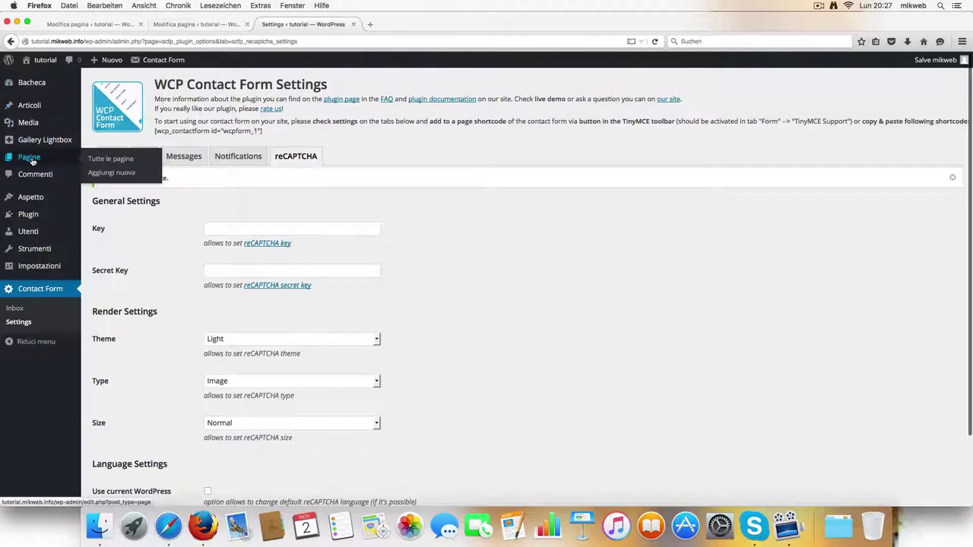
click(107, 174)
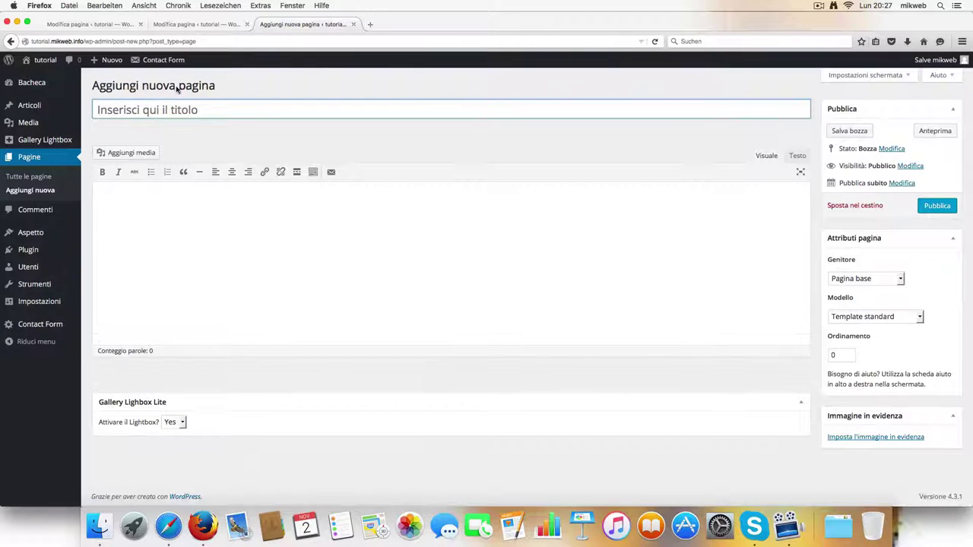
click(168, 109)
text(contatto)
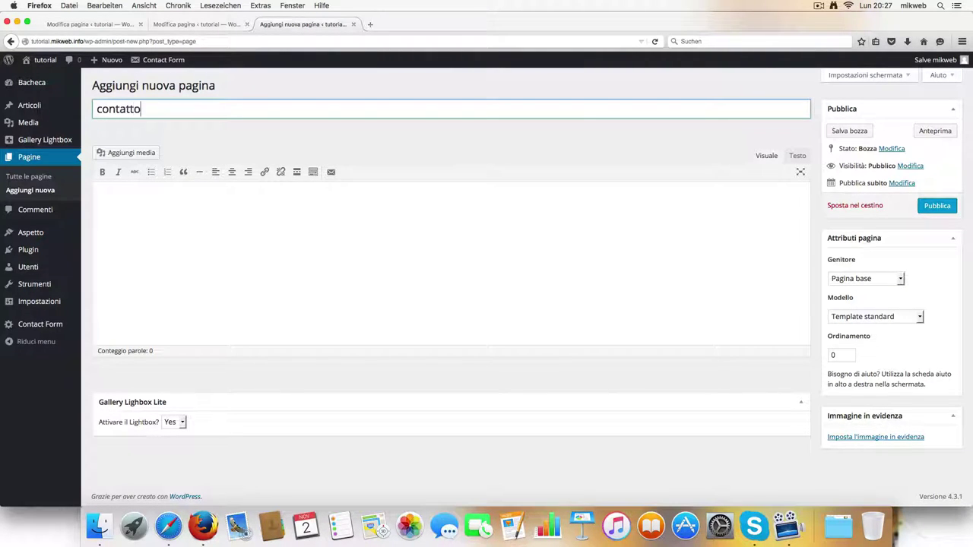
Step: Insert the WCP contact form shortcode into the body of the "contatto" page and publish the page
click(196, 218)
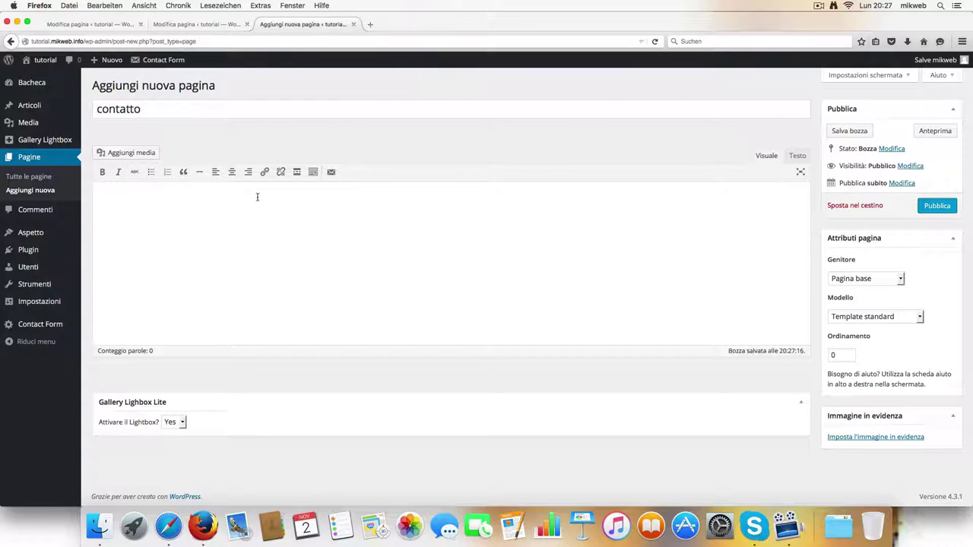
click(332, 173)
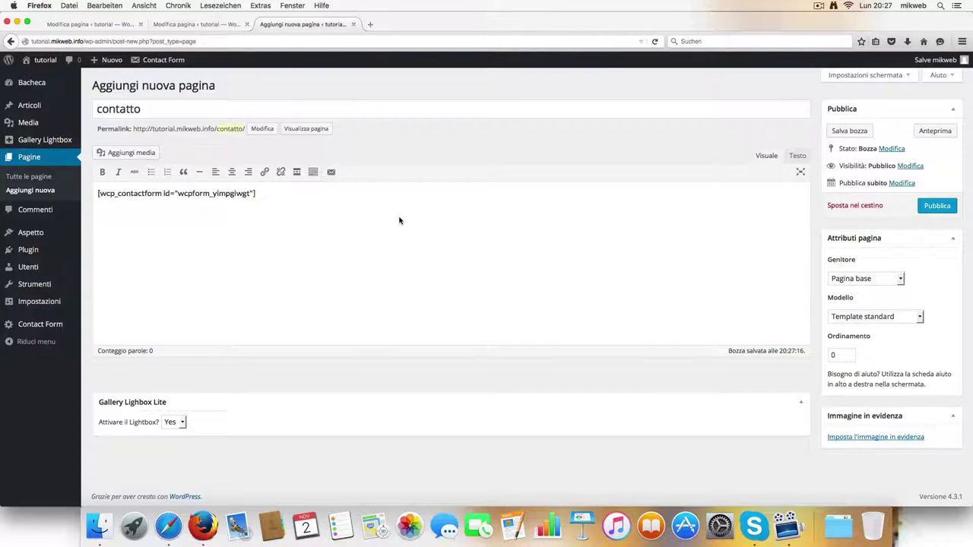
click(939, 210)
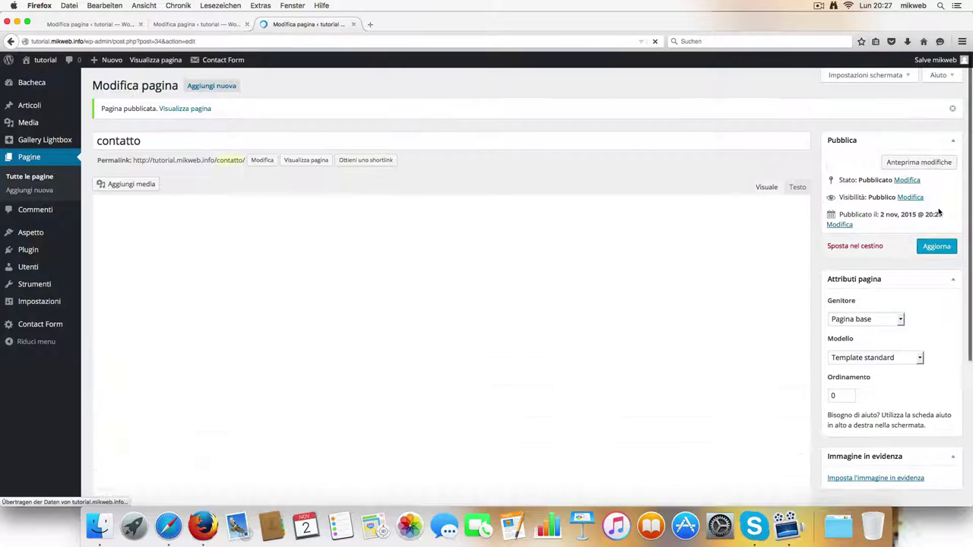
Step: Preview the published contact page and check the form's Name, Email, Subject, Message and captcha fields
click(940, 163)
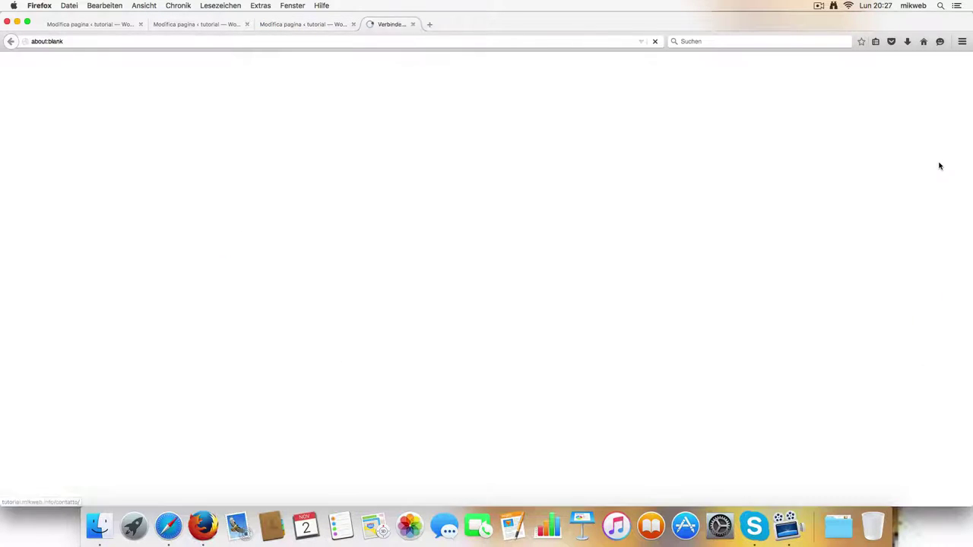
scroll(606, 226, down, 4)
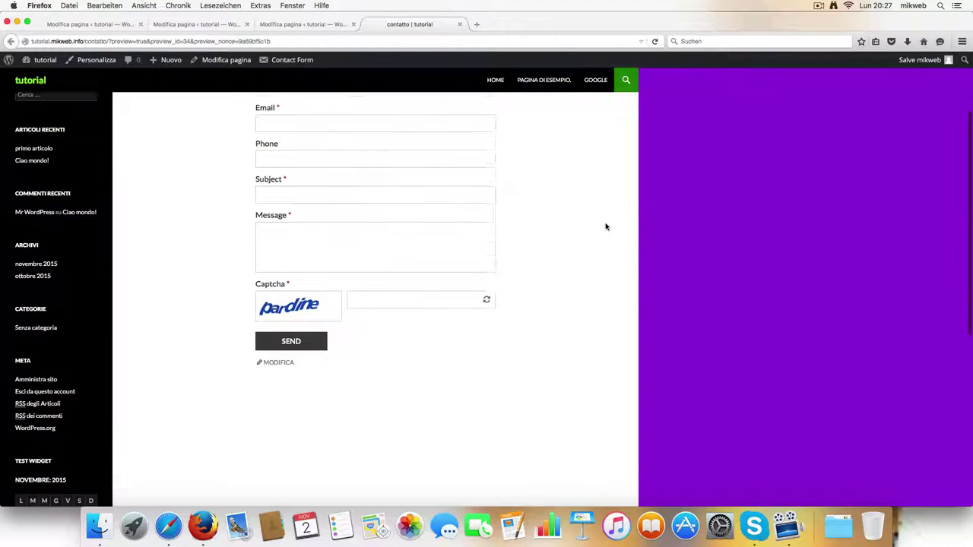
scroll(606, 226, up, 4)
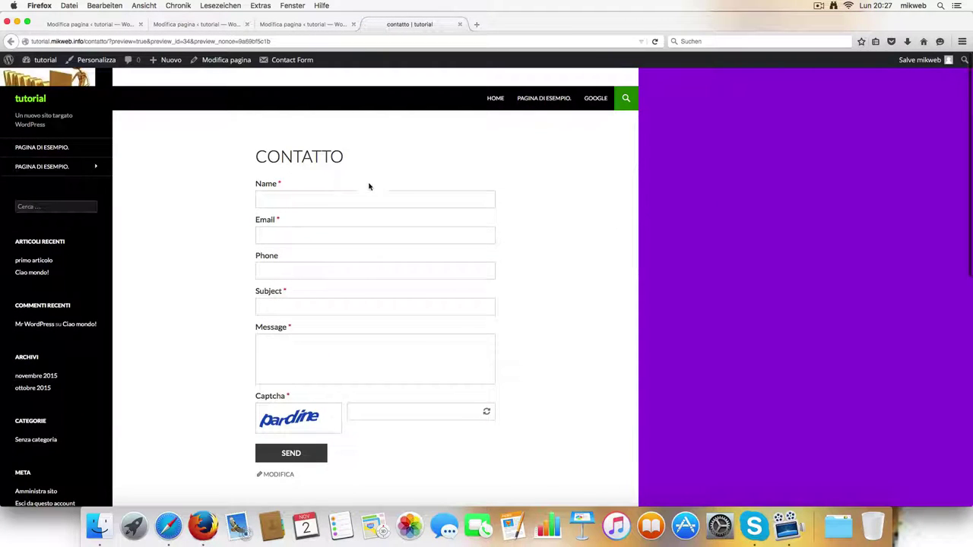
click(360, 199)
click(336, 231)
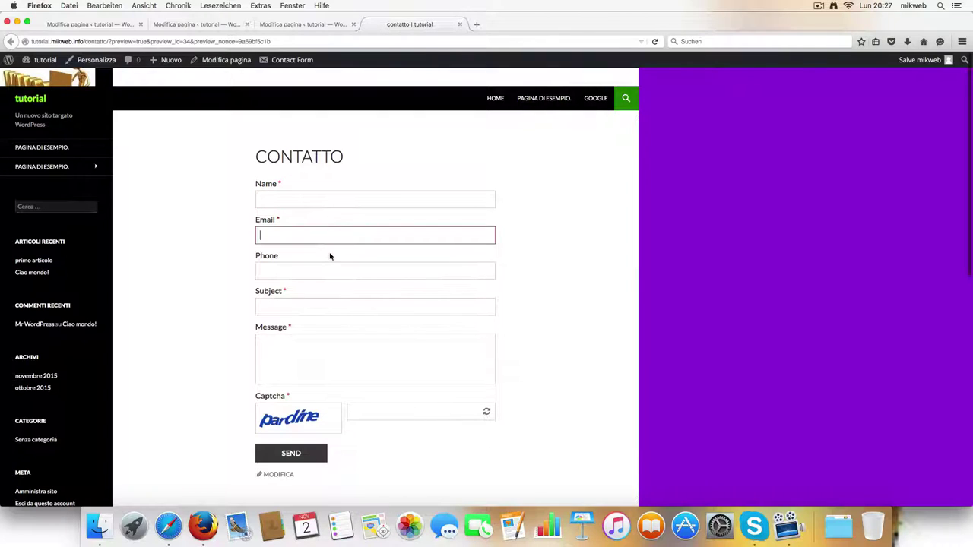
click(298, 306)
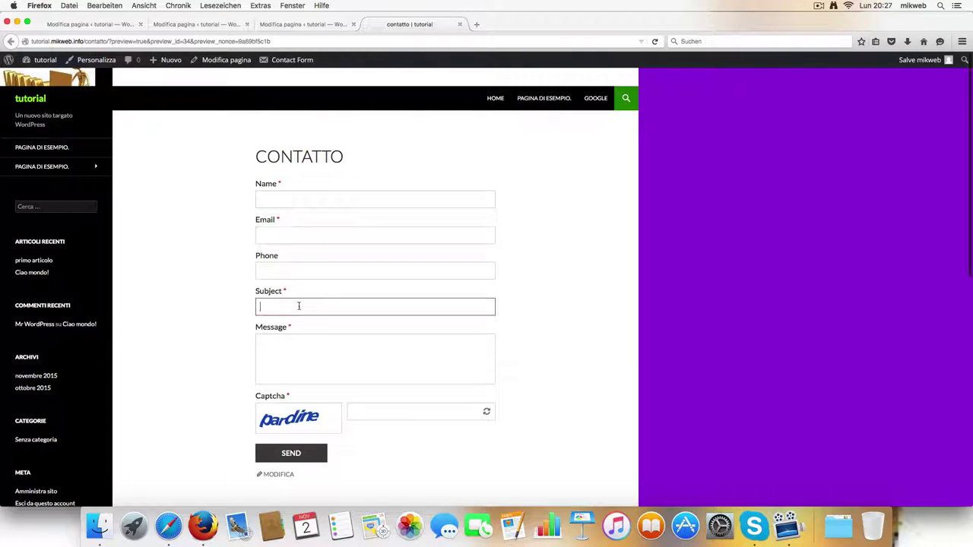
click(289, 351)
scroll(284, 354, down, 3)
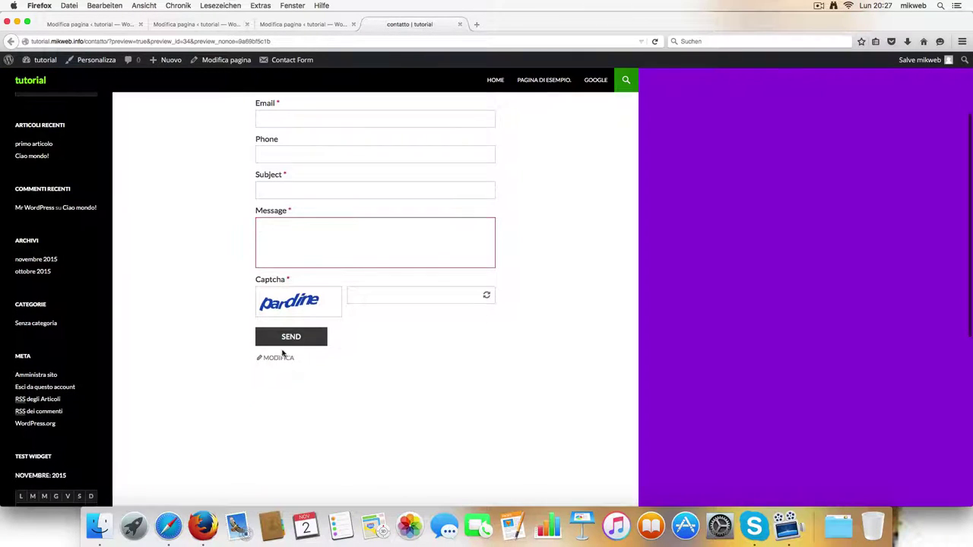
Step: Test the contact form's validation by trying to send it with all required fields left empty
click(303, 342)
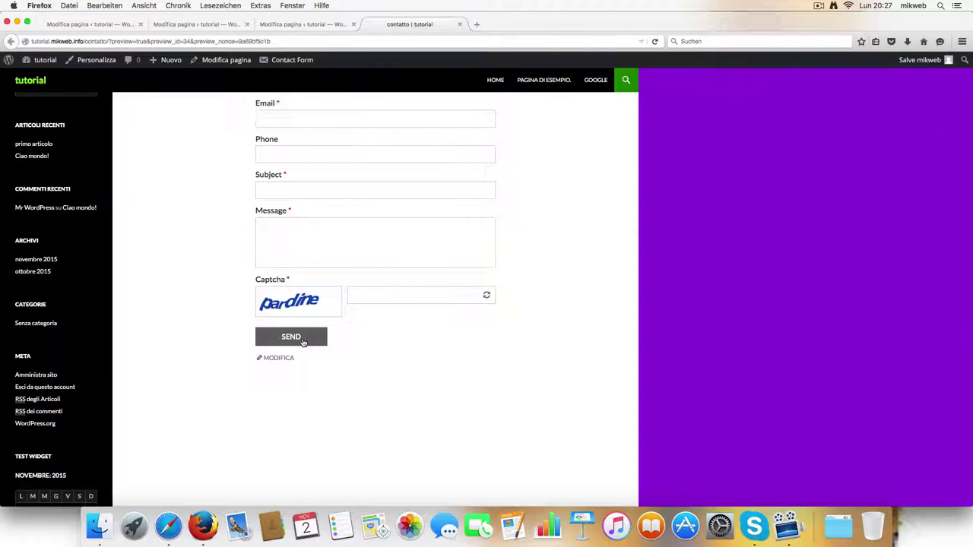
click(302, 342)
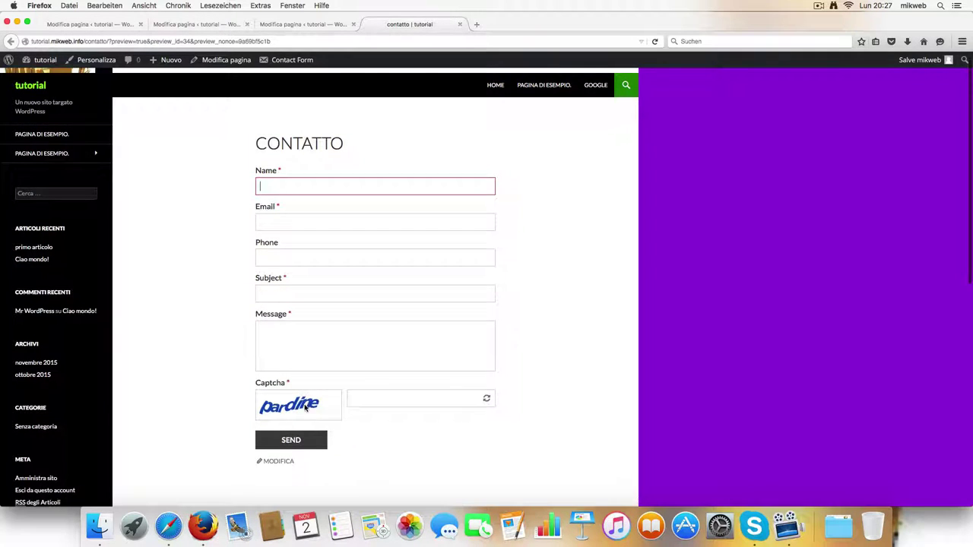
click(298, 448)
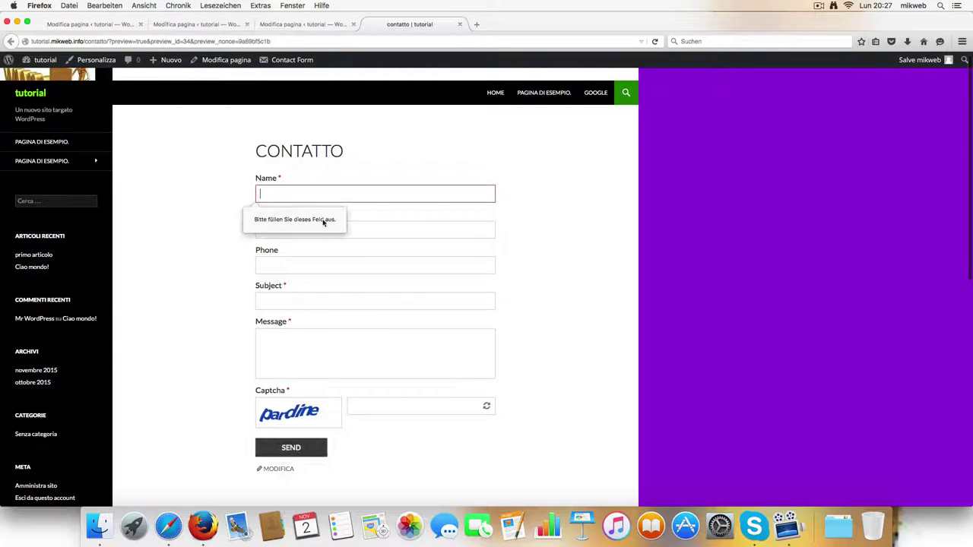
click(353, 227)
scroll(296, 278, down, 2)
scroll(297, 280, up, 2)
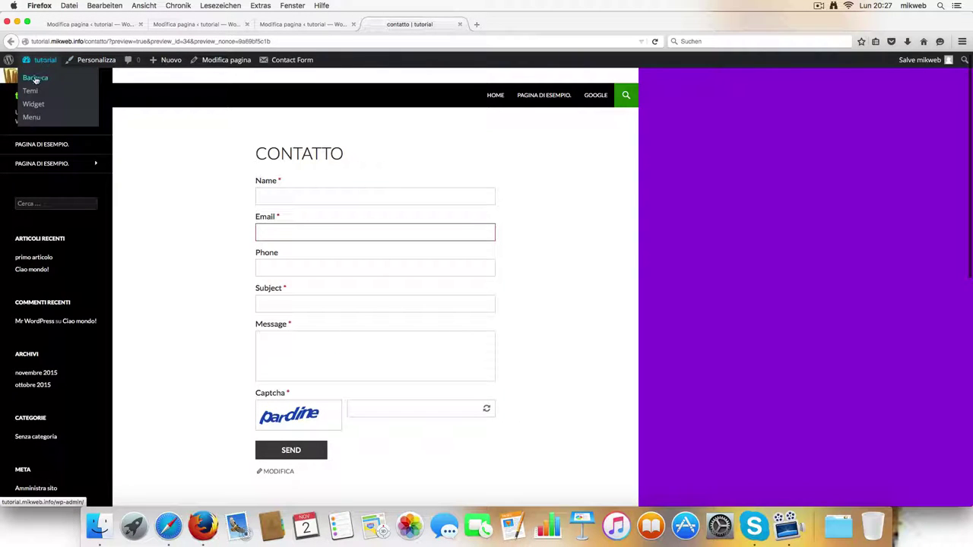
Step: Return to the site's dashboard, go to adding a new plugin, and look through the featured plugins
click(35, 77)
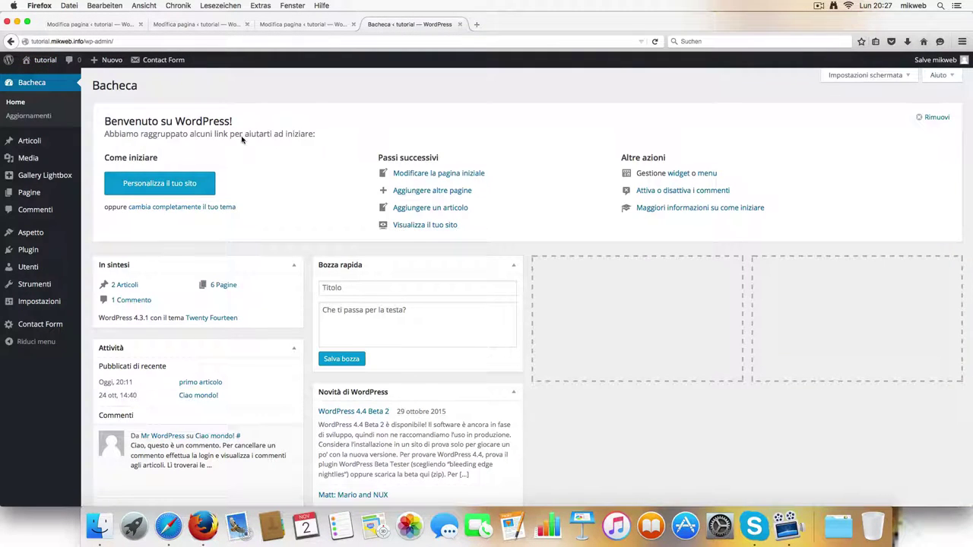
scroll(242, 145, down, 1)
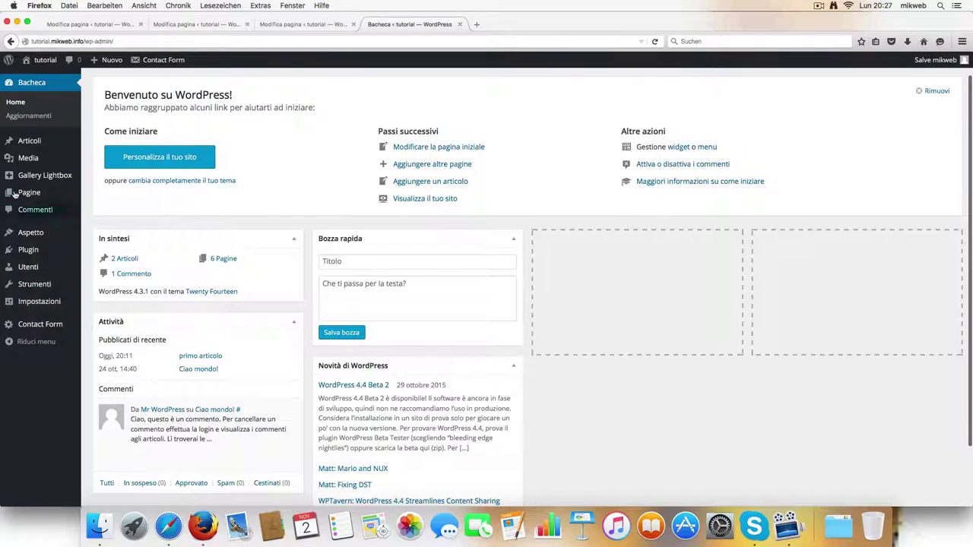
mouse_move(41, 256)
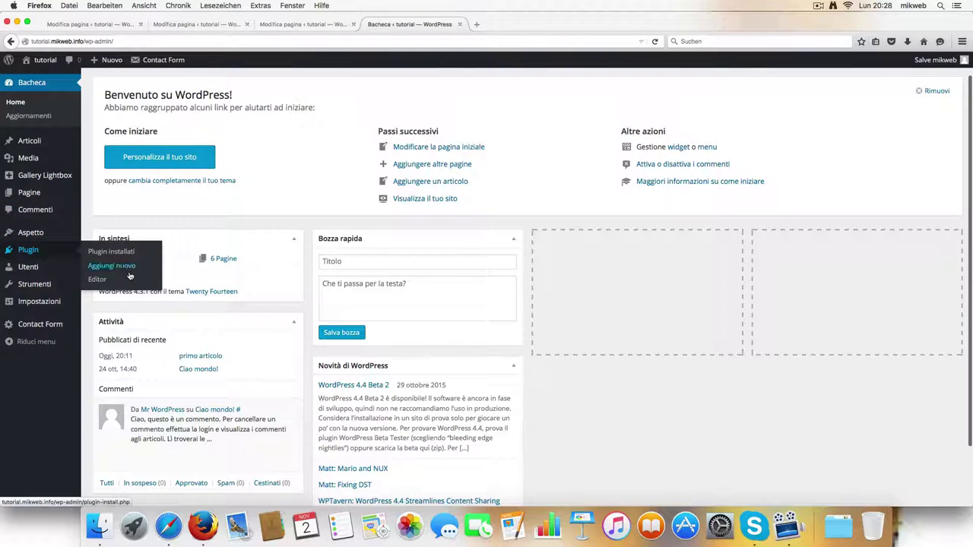
click(121, 267)
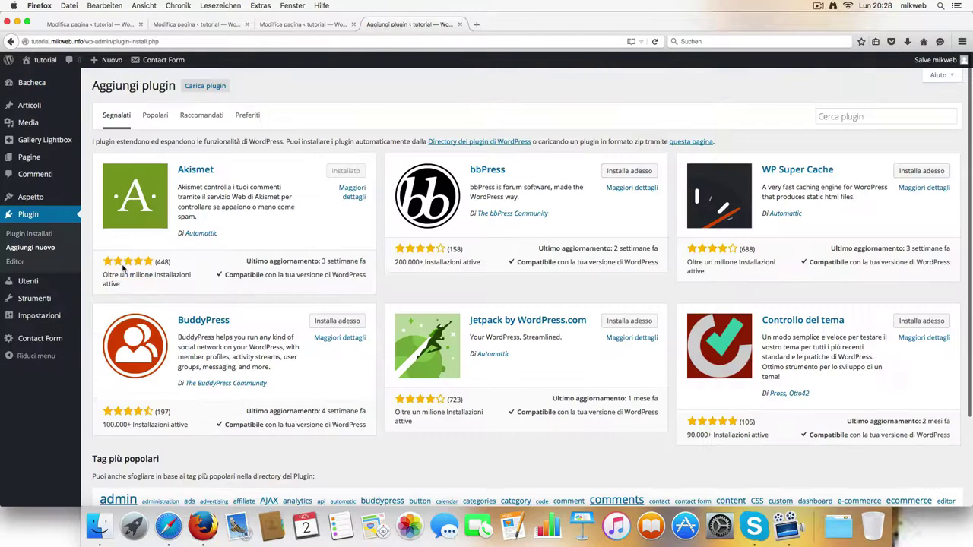
scroll(253, 262, down, 3)
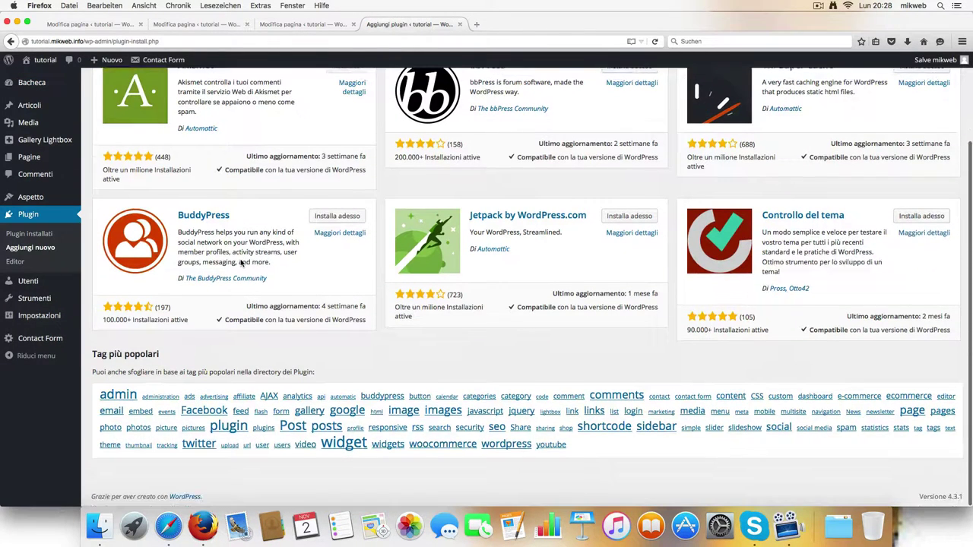
scroll(241, 263, up, 3)
scroll(242, 263, down, 1)
scroll(242, 263, up, 1)
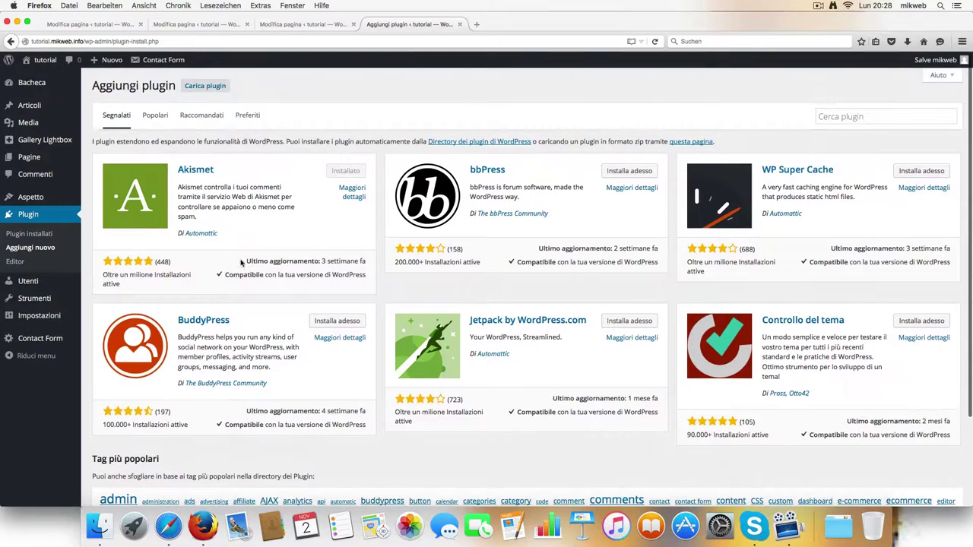
Step: Browse the list of popular plugins available to install
click(155, 119)
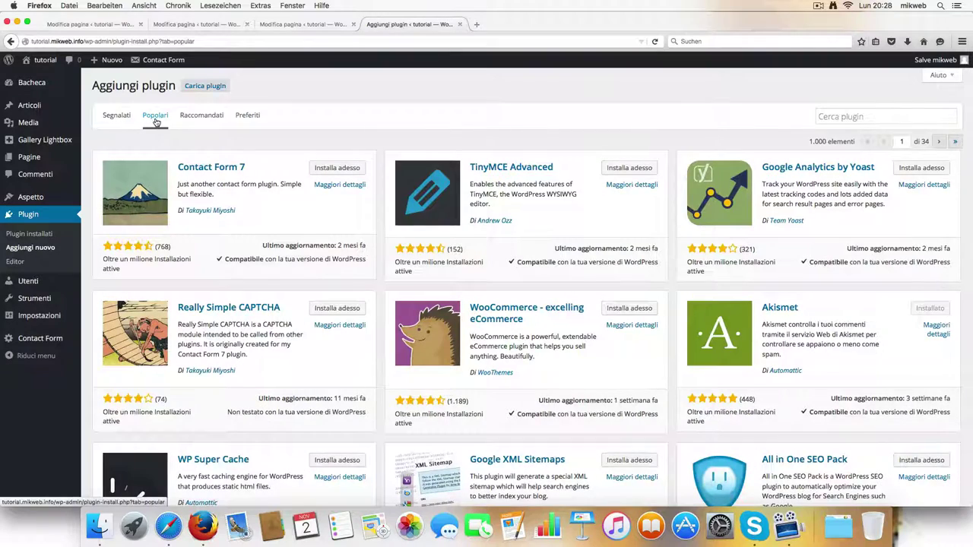
scroll(204, 148, down, 1)
scroll(285, 184, down, 4)
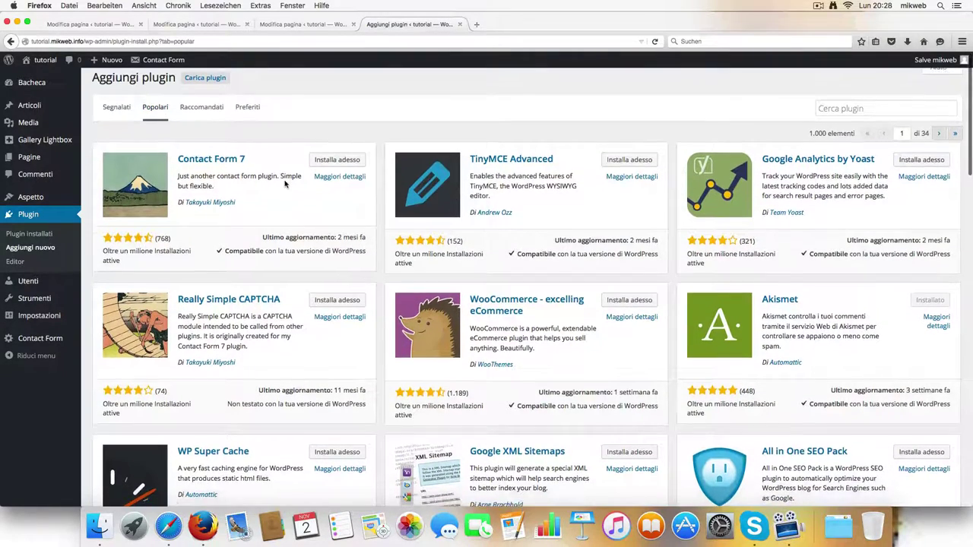
scroll(285, 184, down, 7)
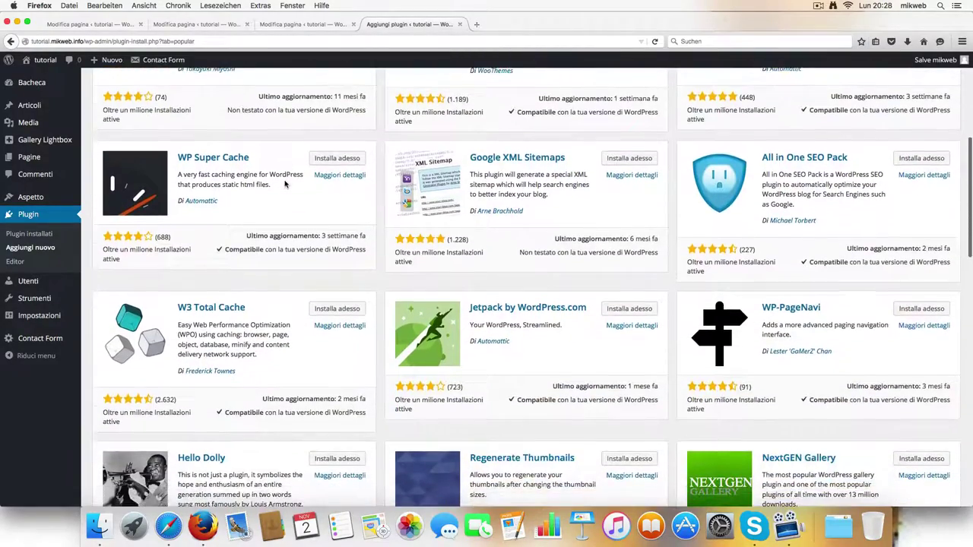
scroll(285, 184, up, 5)
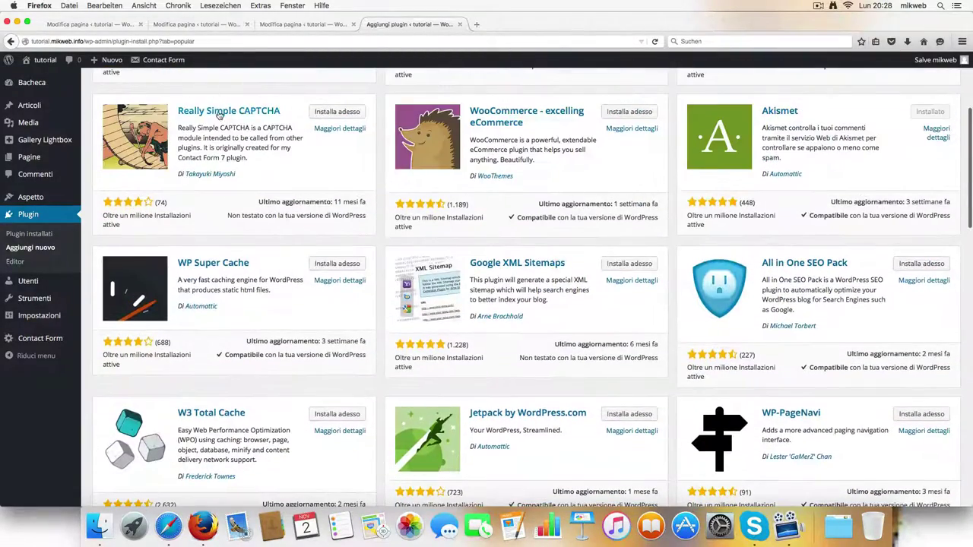
scroll(220, 115, up, 7)
Step: Browse the recommended plugins suggested for this site
click(202, 118)
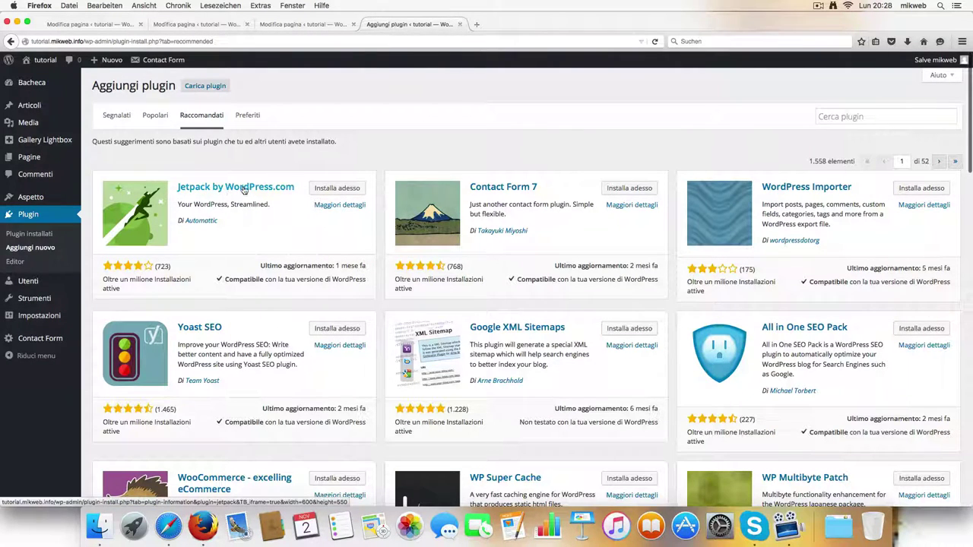
scroll(304, 218, down, 1)
scroll(304, 217, down, 5)
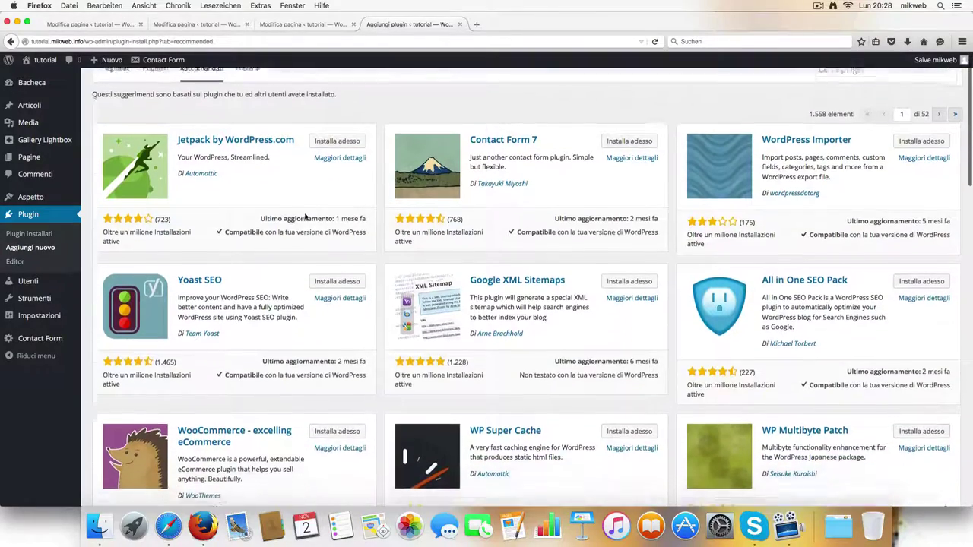
scroll(305, 217, down, 9)
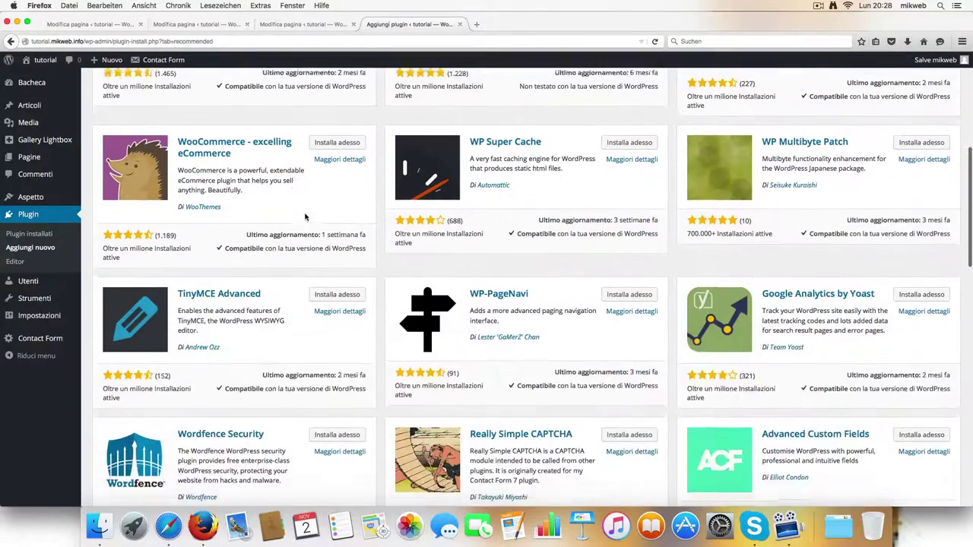
scroll(334, 129, up, 2)
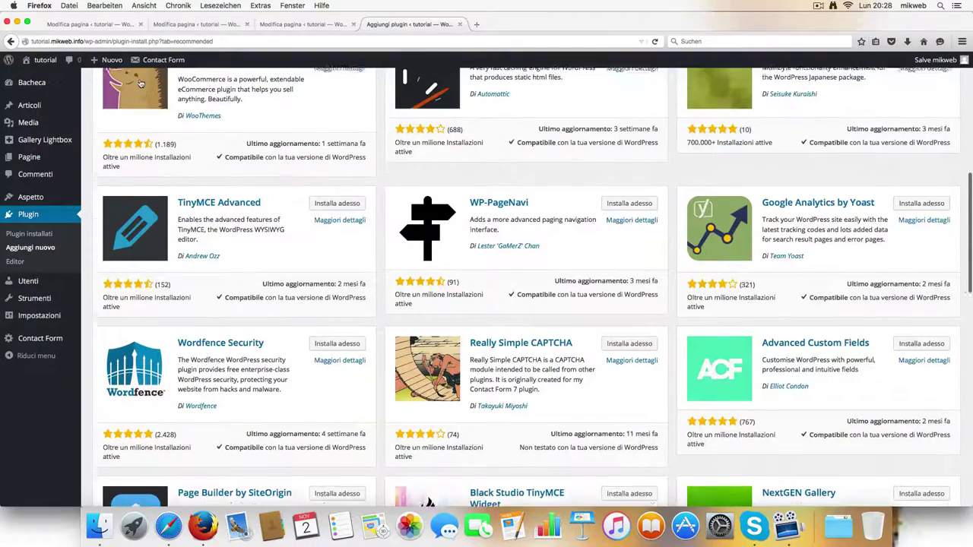
click(16, 23)
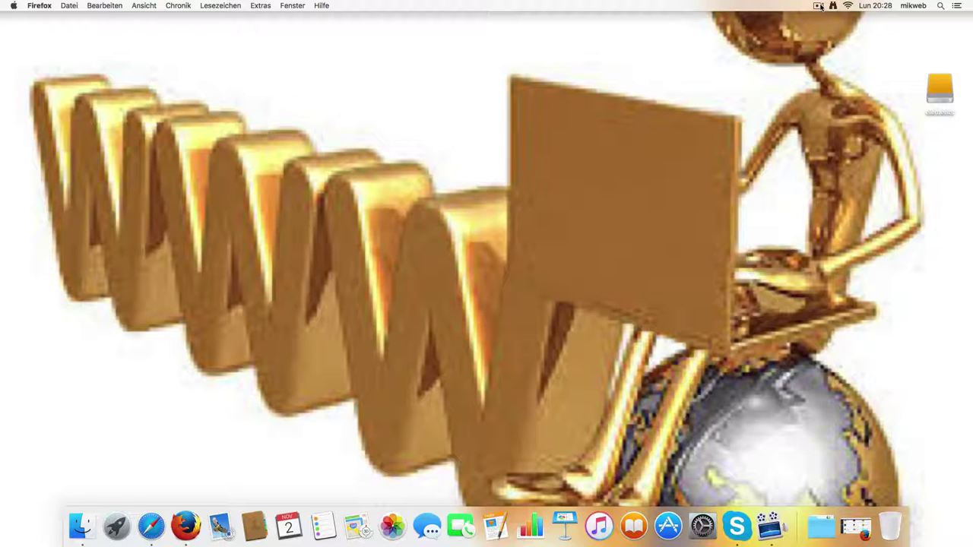
click(819, 6)
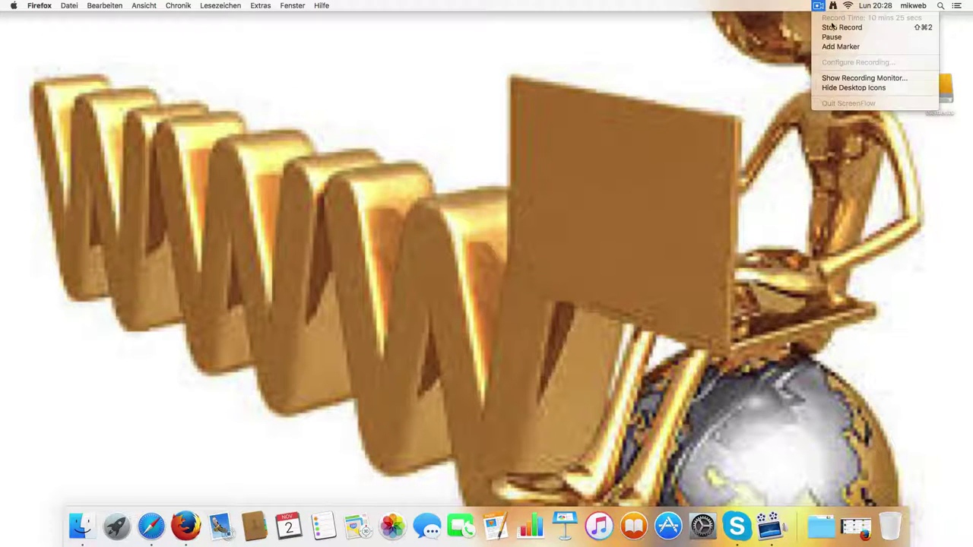
click(842, 27)
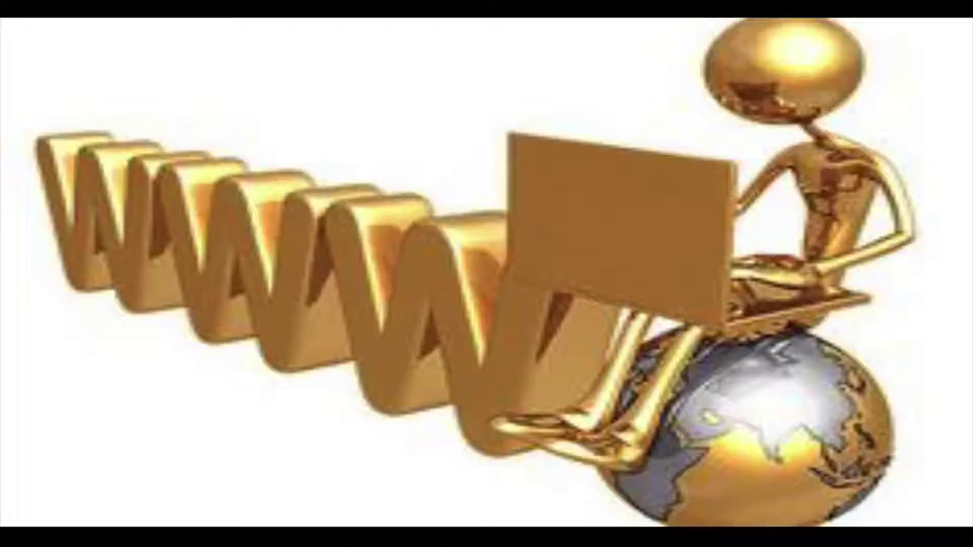